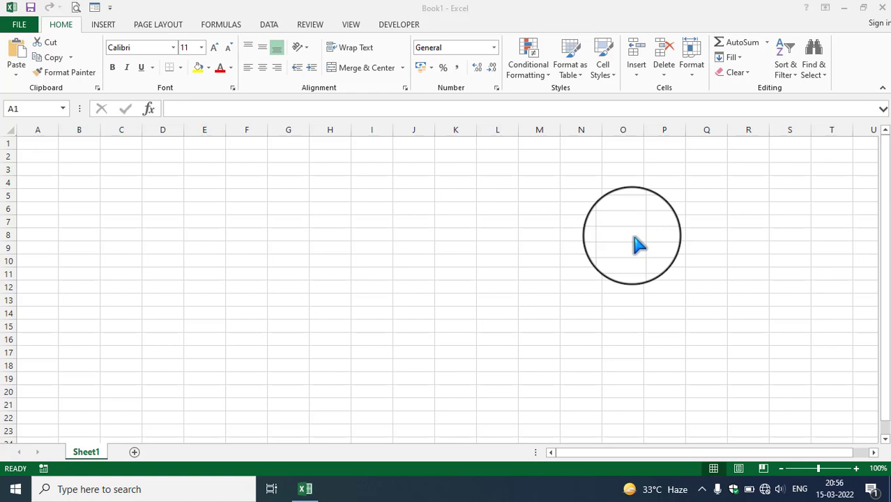
Widen column A of Sheet1 to about 134 pixels.
click(38, 143)
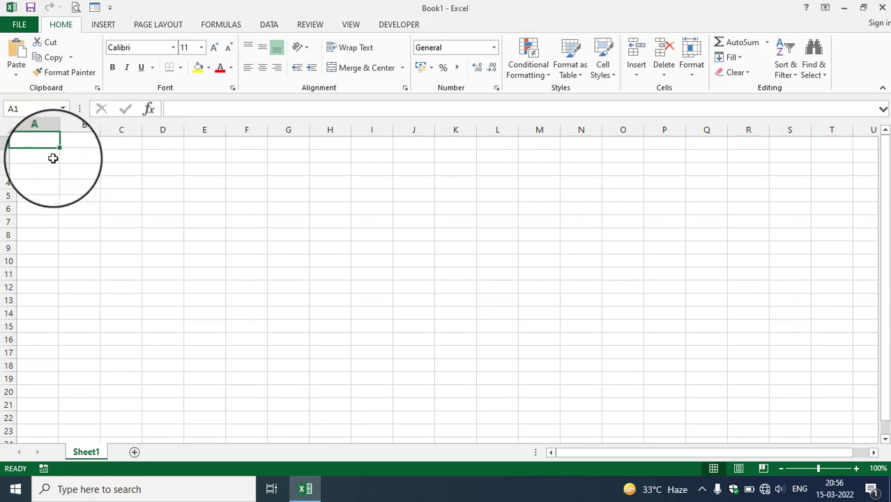
ctrl+scroll(53, 160, up, 1)
ctrl+scroll(54, 161, up, 3)
ctrl+scroll(56, 155, up, 2)
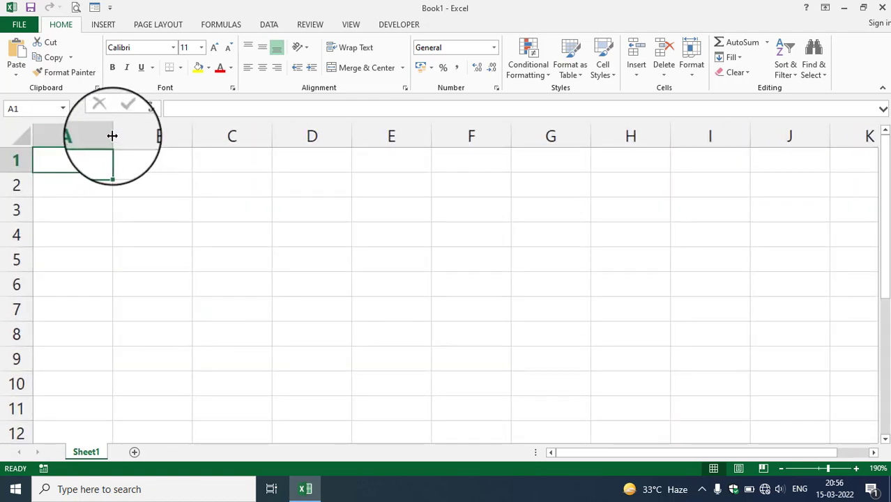
drag(113, 136, 212, 135)
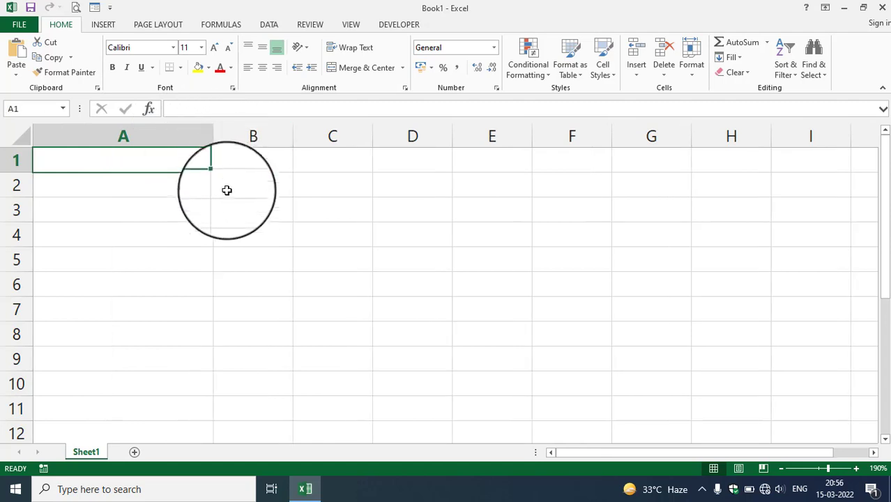
ctrl+scroll(250, 203, down, 1)
ctrl+scroll(255, 198, down, 2)
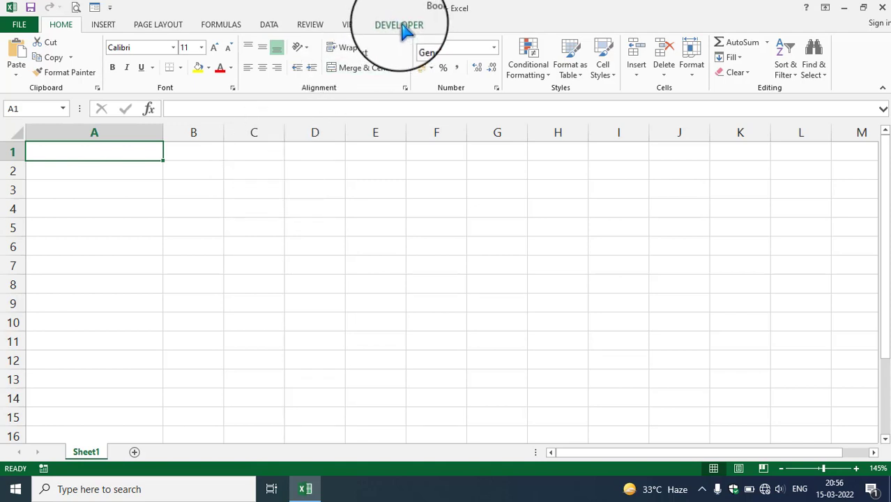
Draw an ActiveX command button, CommandButton1, across cells C2 to F3 from the Developer tab.
click(406, 32)
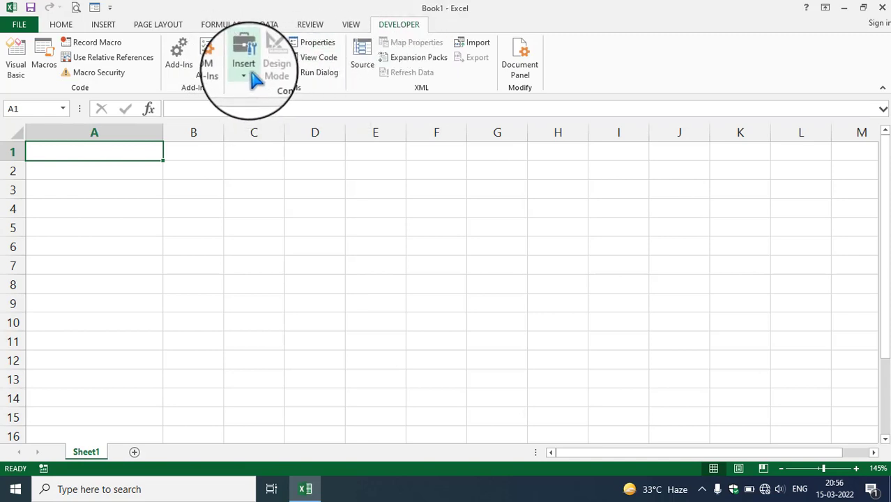
click(248, 80)
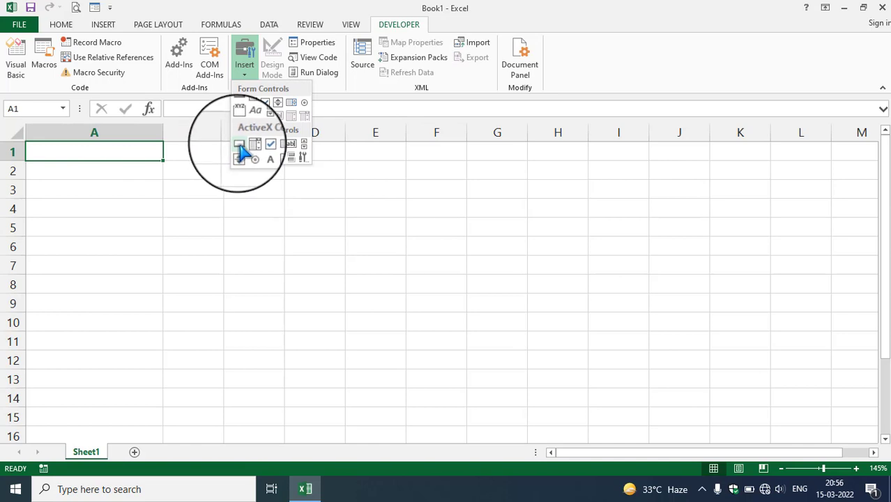
click(239, 145)
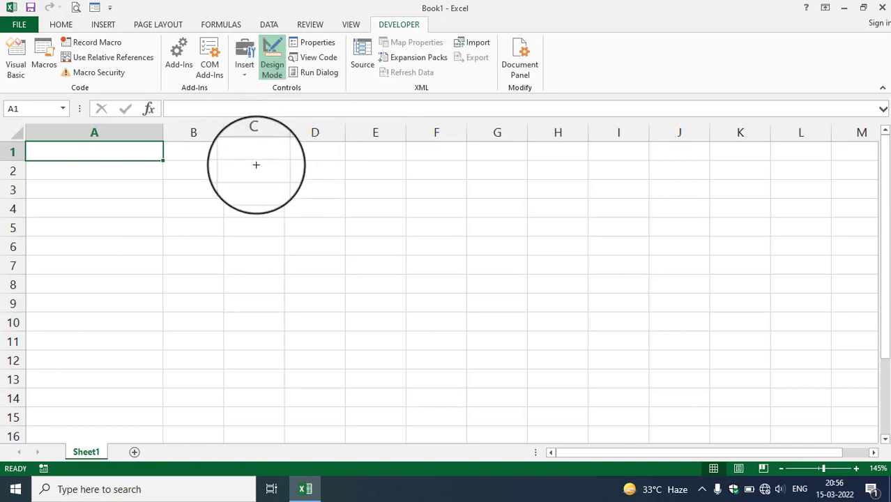
drag(244, 161, 480, 194)
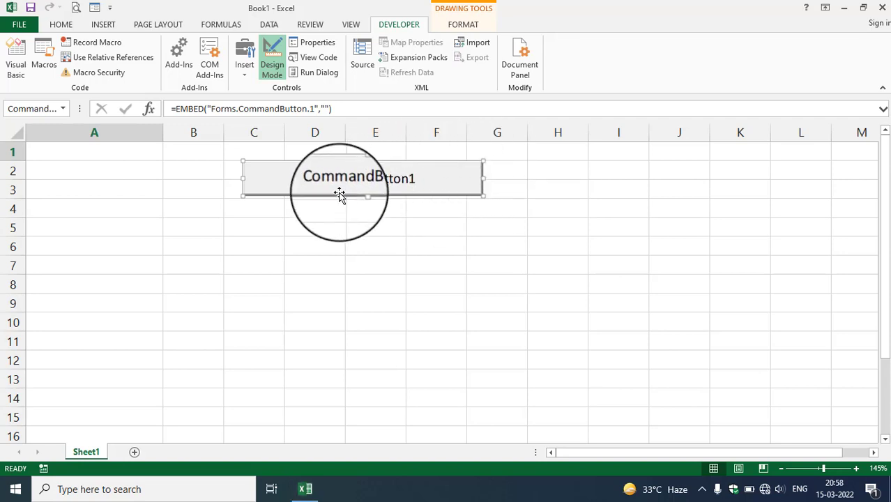
Open the button's empty CommandButton1_Click procedure in the VBA editor, then bring up Sheet1's Insert options.
double_click(443, 180)
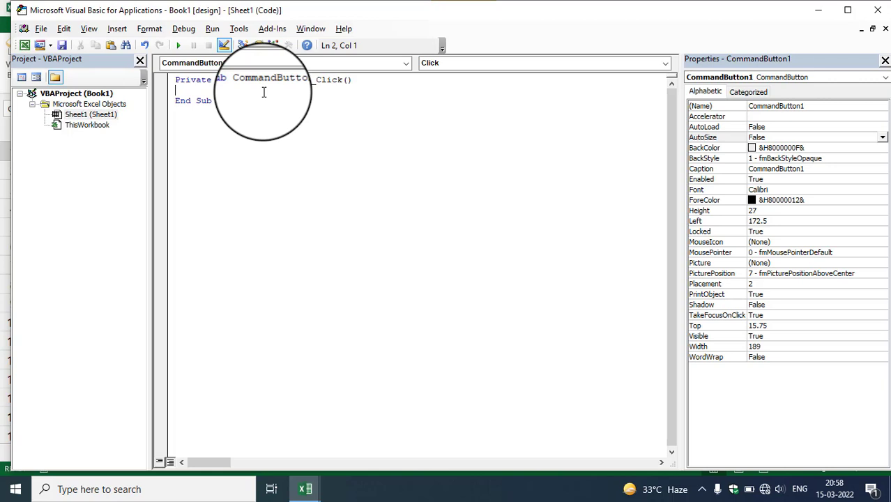
right_click(101, 120)
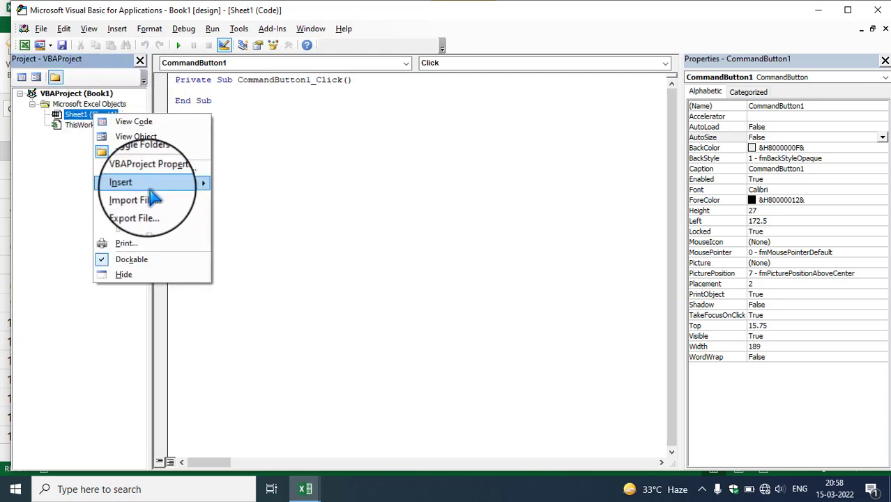
mouse_move(144, 185)
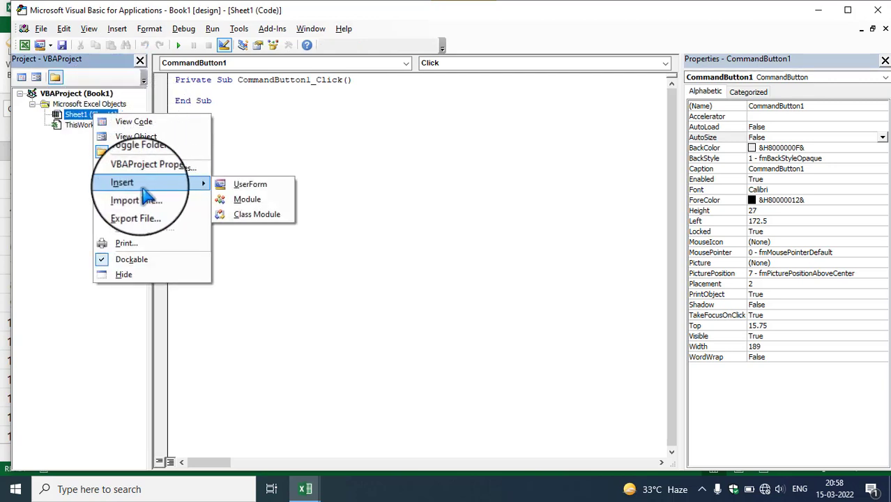
Insert UserForm1, enlarge it to 351 by 335.25, and move the Toolbox below the Project pane.
click(270, 193)
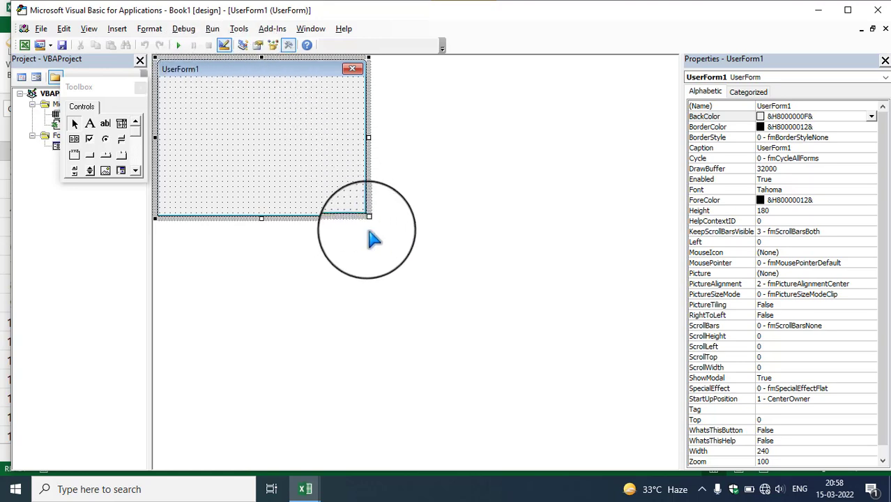
drag(368, 218, 465, 353)
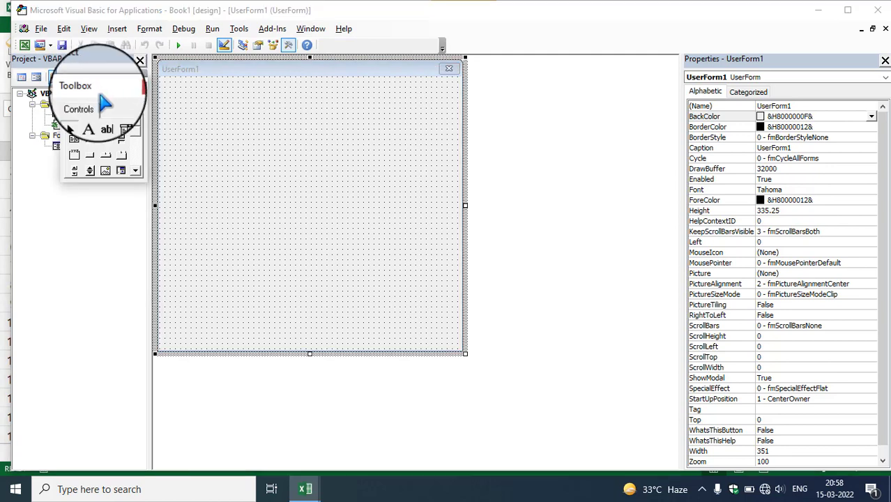
mouse_move(99, 100)
mouse_down()
mouse_move(77, 261)
mouse_move(93, 204)
mouse_up()
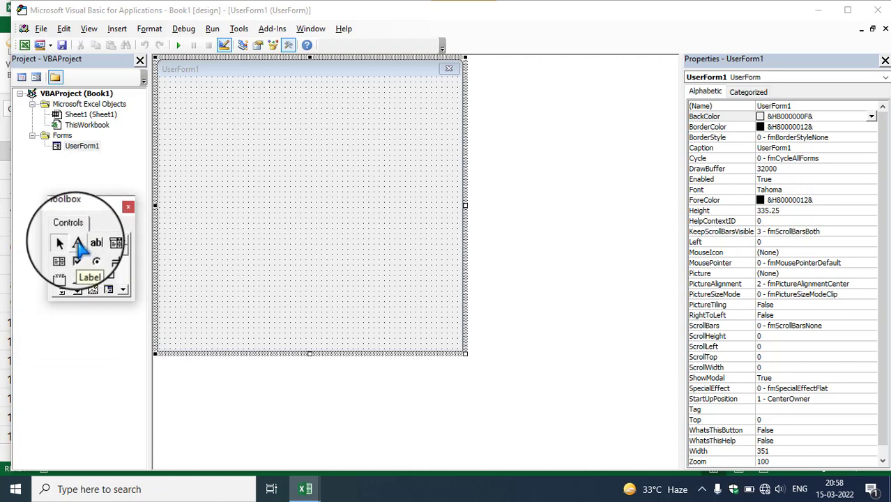
Draw a label at the form's top-left and caption it 'First Number'.
click(78, 242)
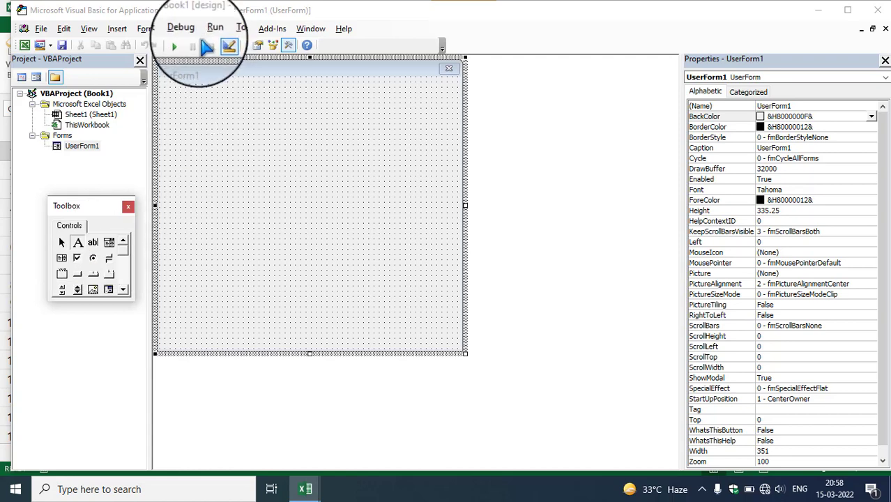
drag(169, 89, 288, 112)
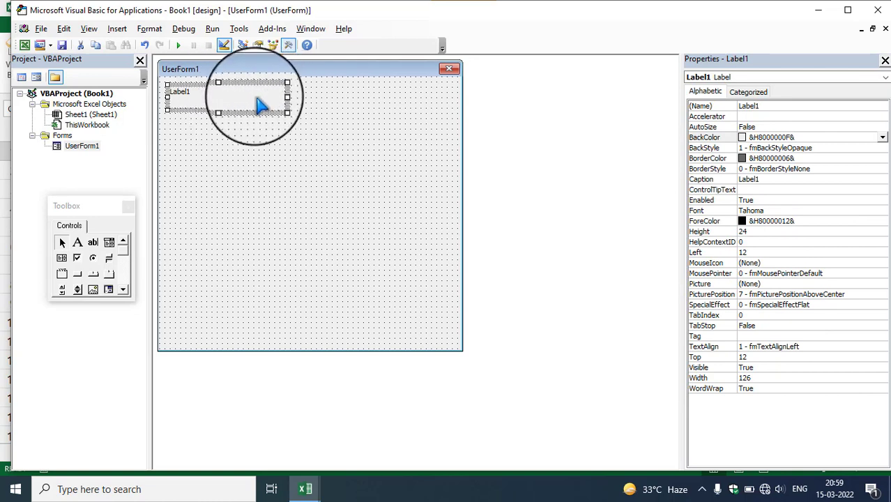
right_click(260, 105)
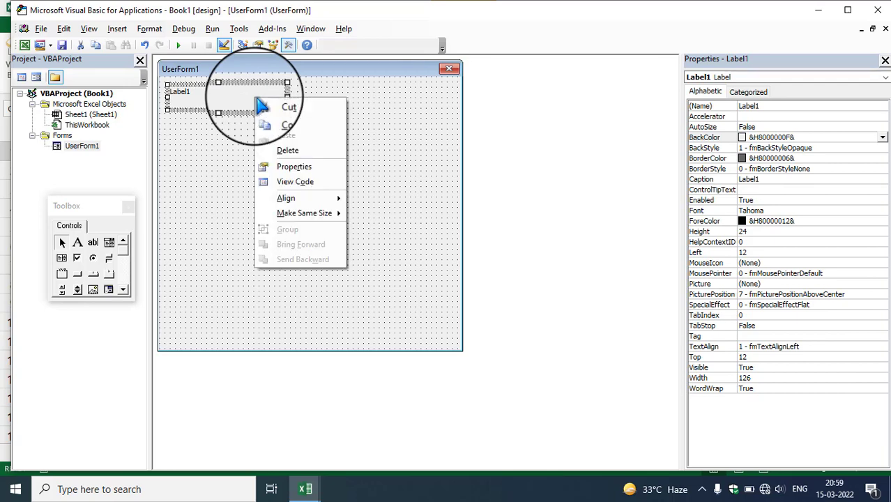
click(293, 167)
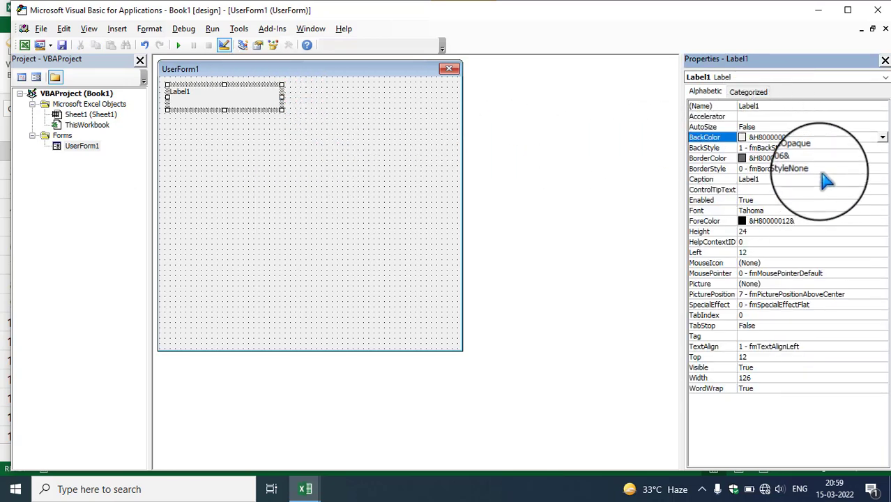
click(772, 179)
text(First Number)
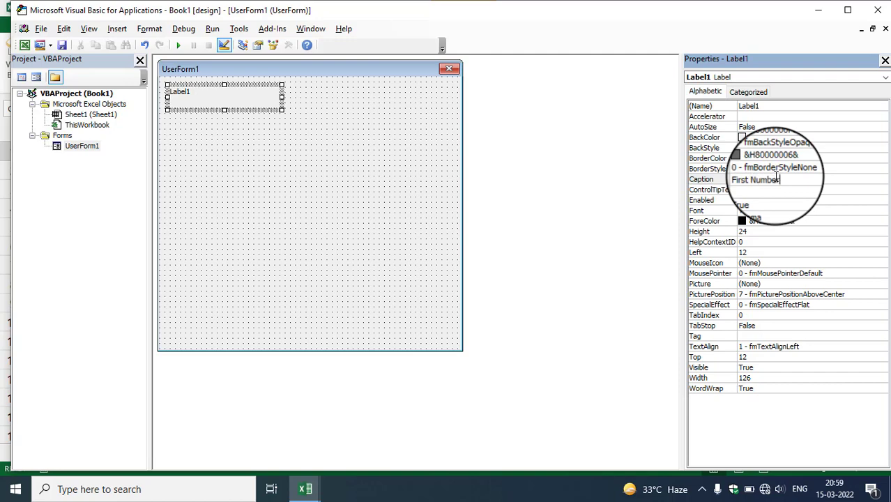
click(424, 201)
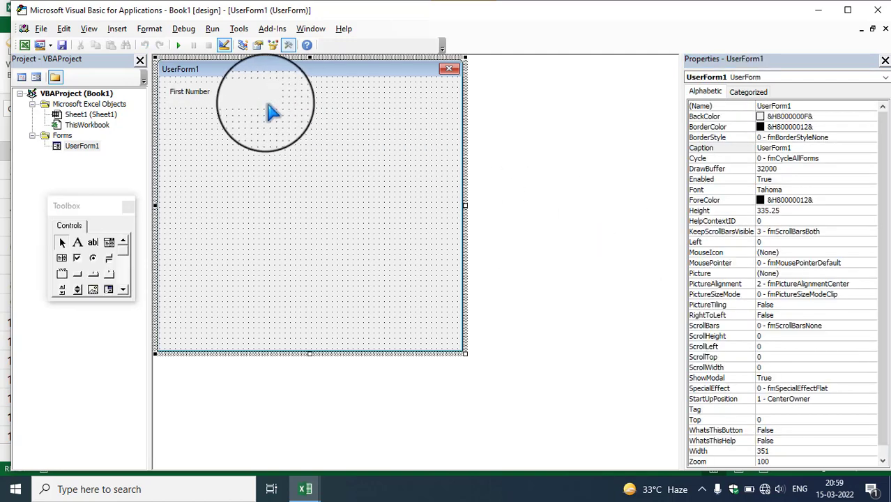
Set the First Number label's font to Tahoma Bold, size 12.
click(224, 106)
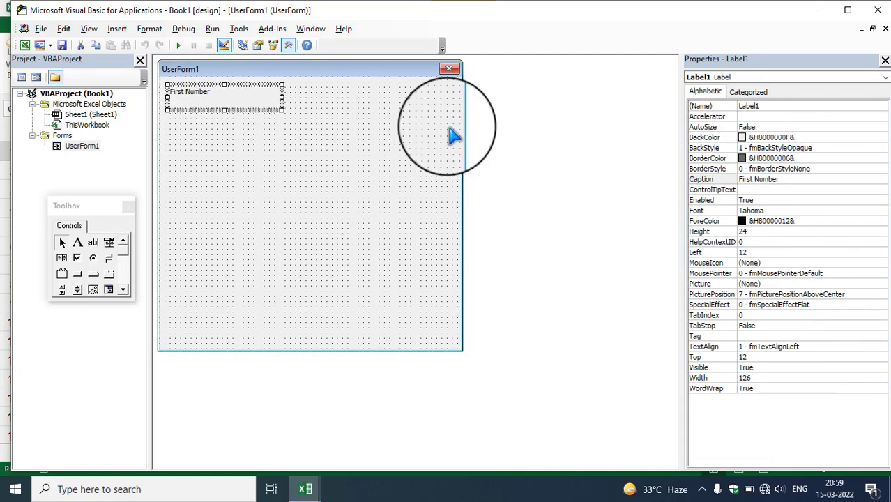
click(746, 211)
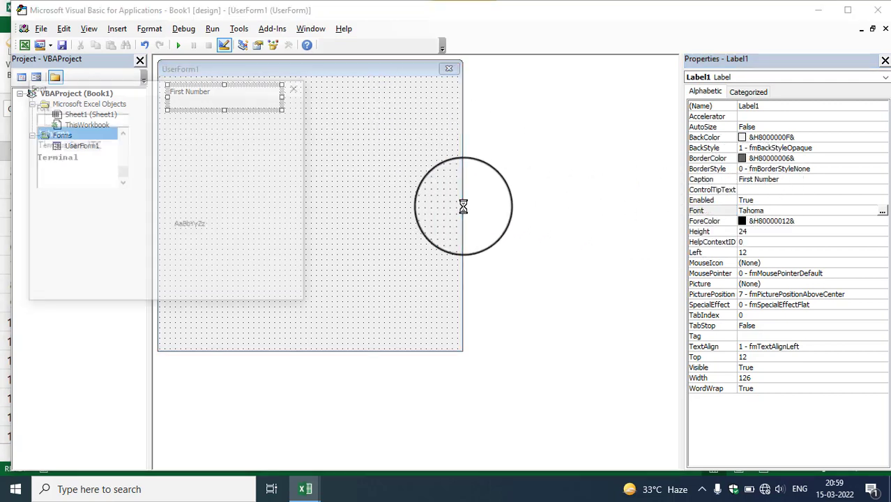
drag(173, 96, 568, 103)
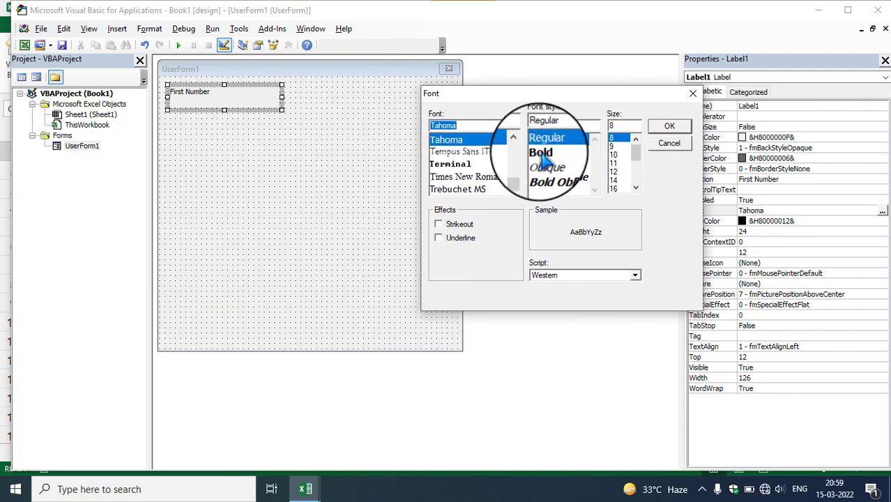
click(542, 153)
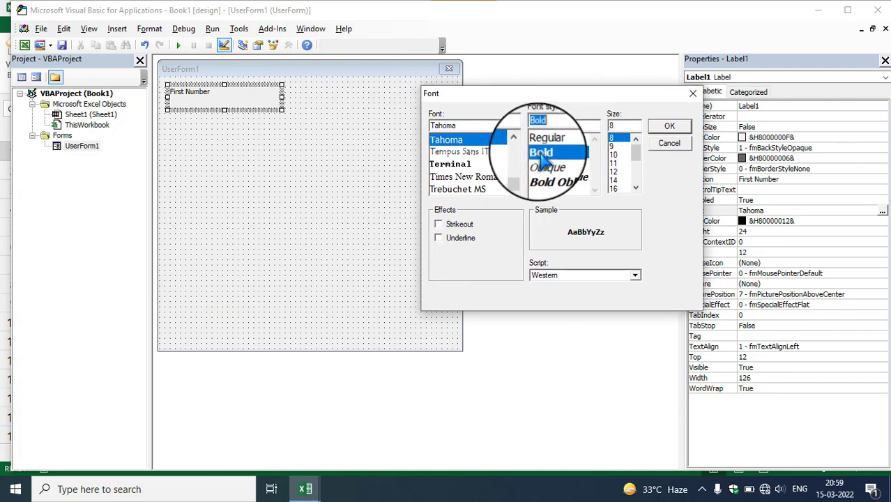
click(613, 171)
click(669, 129)
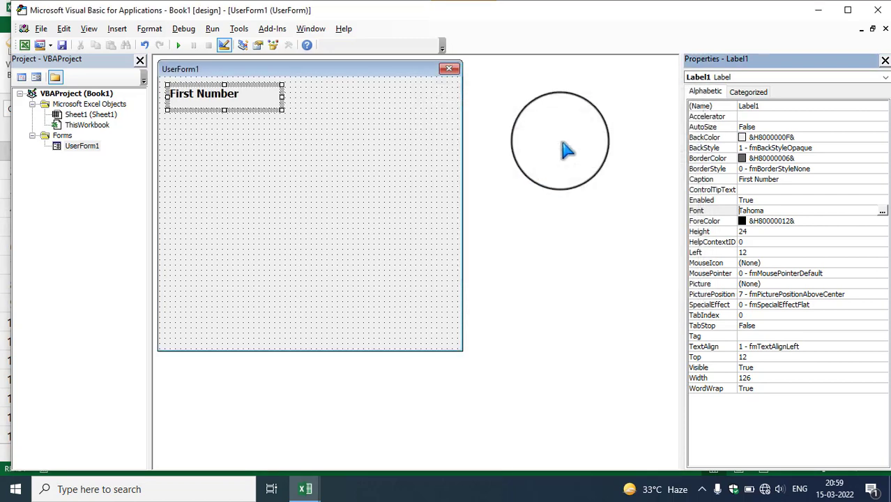
click(289, 127)
click(255, 104)
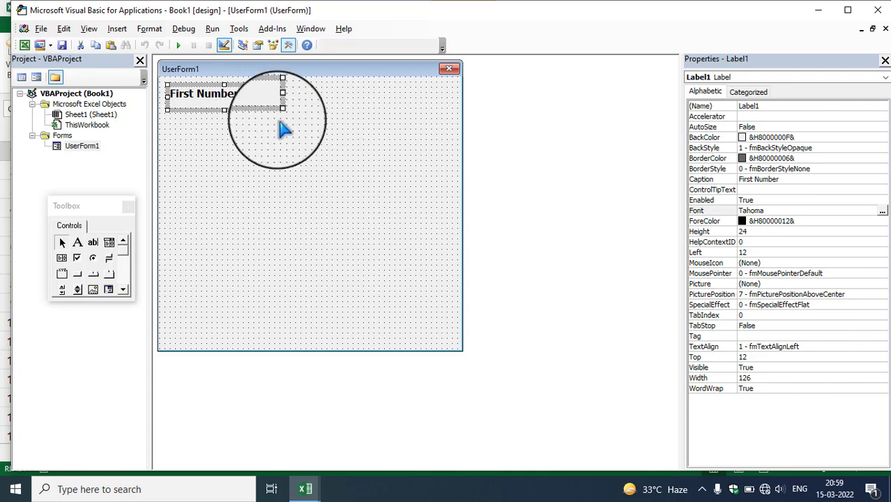
Paste two copies of the First Number label and stack them evenly beneath it.
key(ctrl+v)
drag(321, 202, 246, 117)
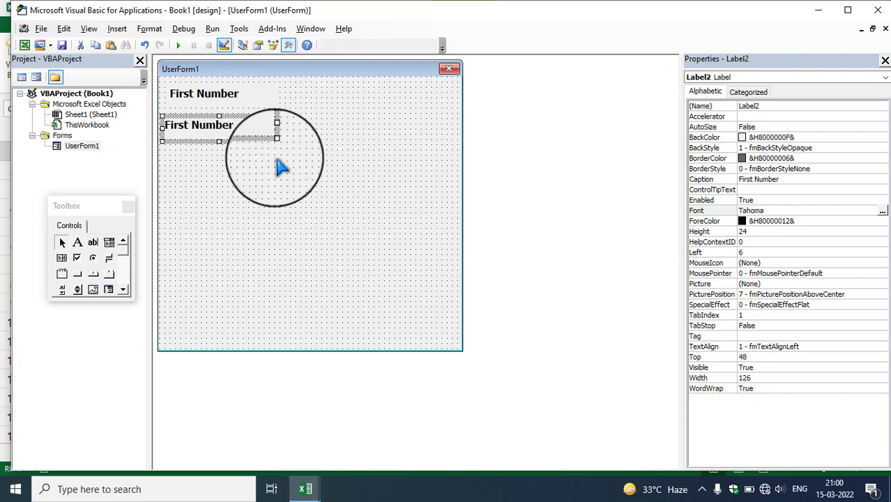
key(ctrl+v)
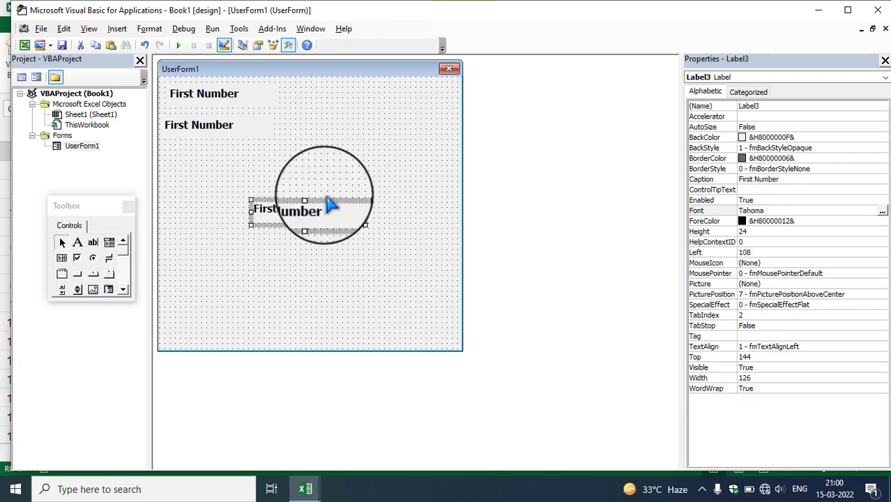
drag(325, 198, 245, 152)
click(239, 114)
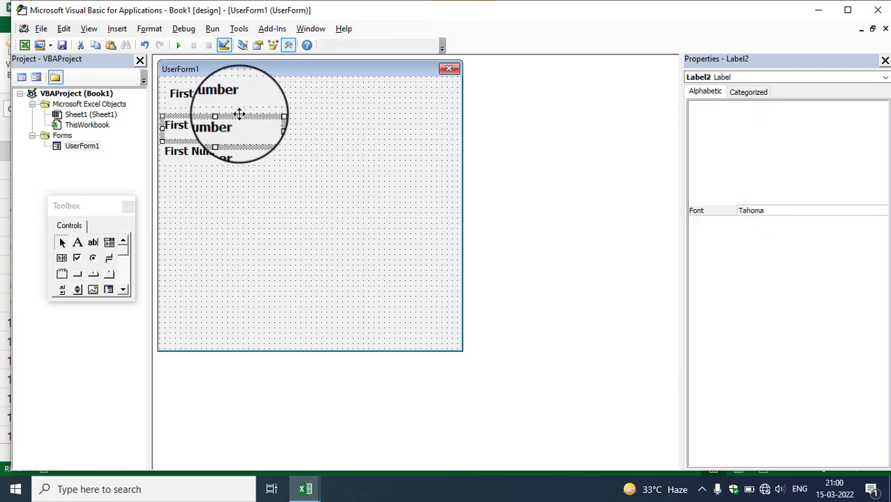
click(237, 162)
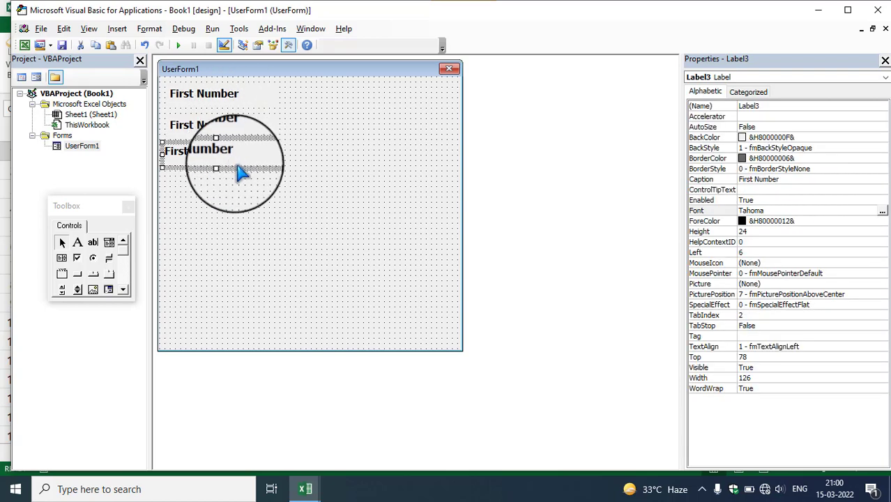
drag(239, 172, 245, 183)
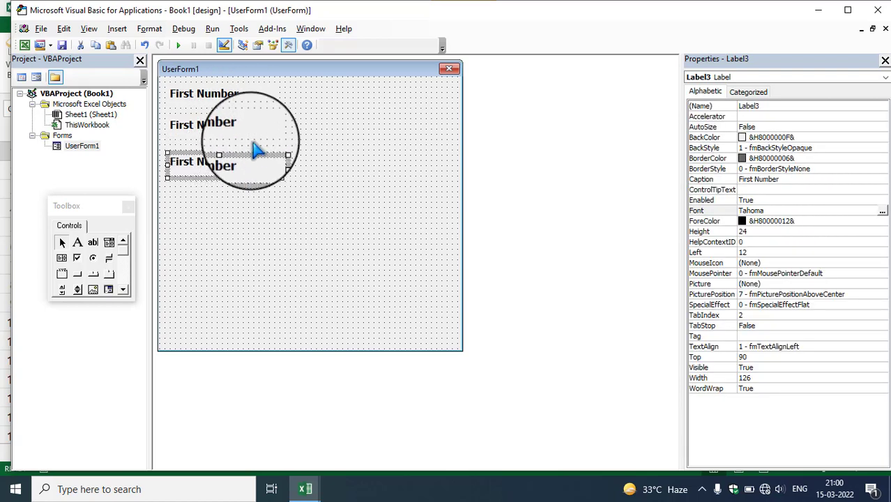
Change the copied labels' captions to 'Second Number' and 'Result'.
click(234, 129)
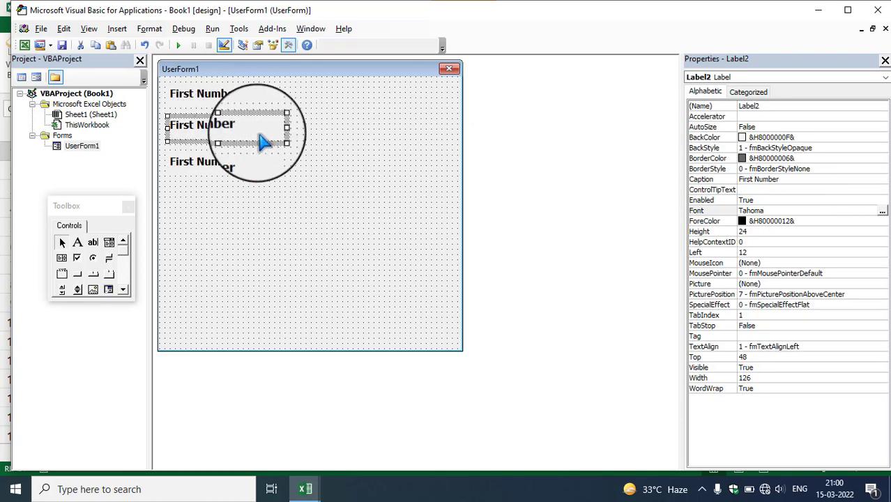
right_click(257, 131)
click(313, 201)
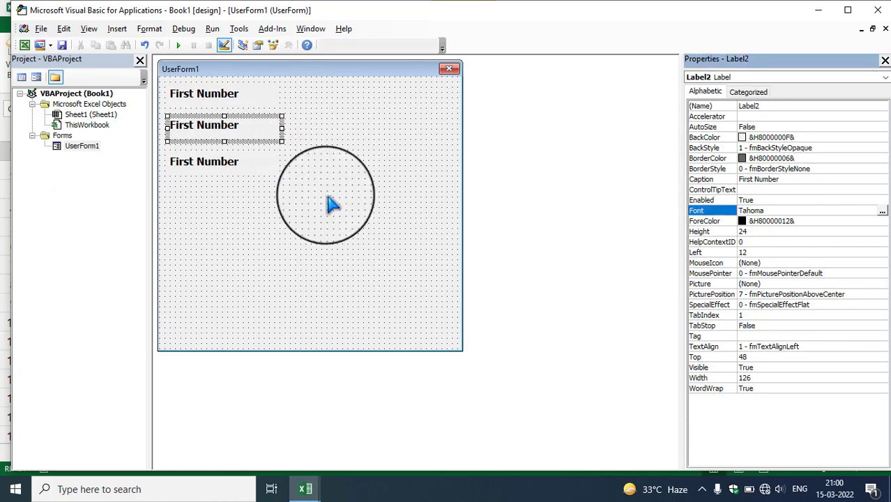
click(770, 180)
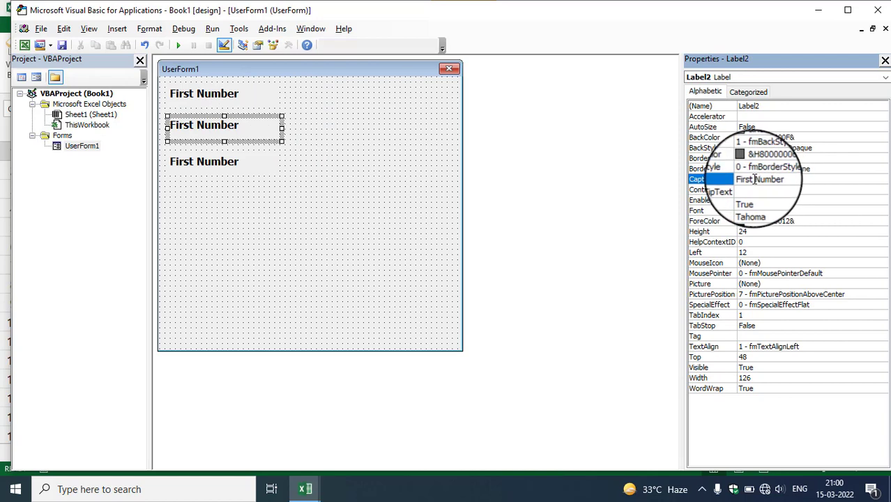
drag(753, 179, 736, 179)
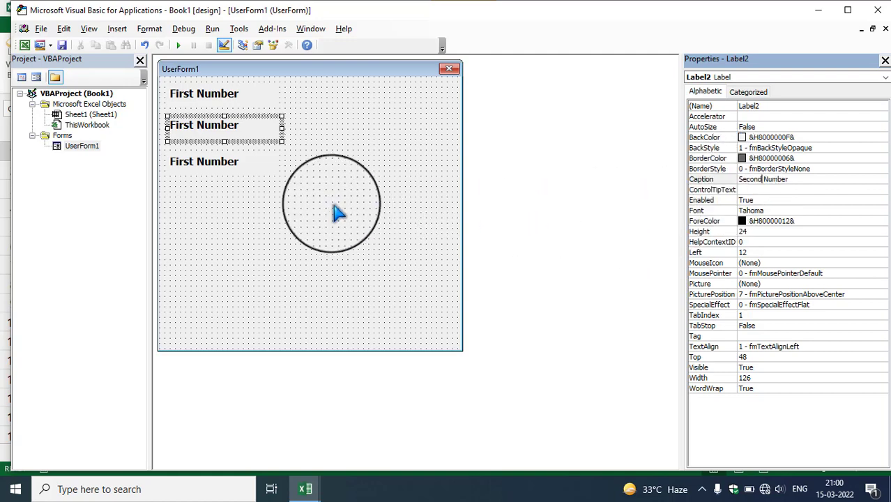
click(300, 201)
click(218, 171)
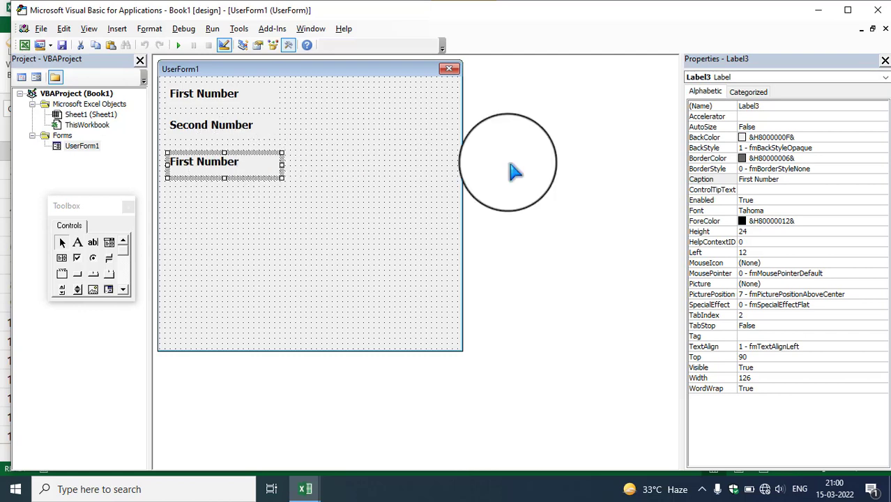
drag(782, 179, 708, 178)
text(Result)
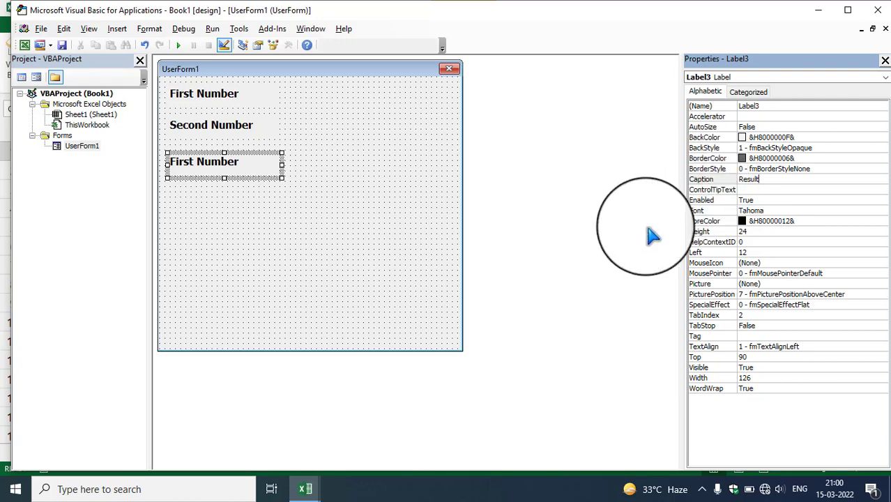
click(467, 233)
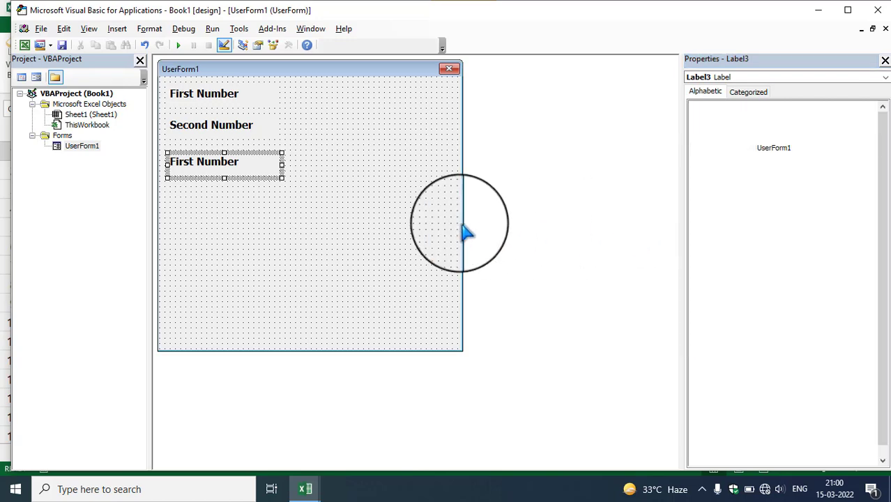
text(Result)
click(304, 177)
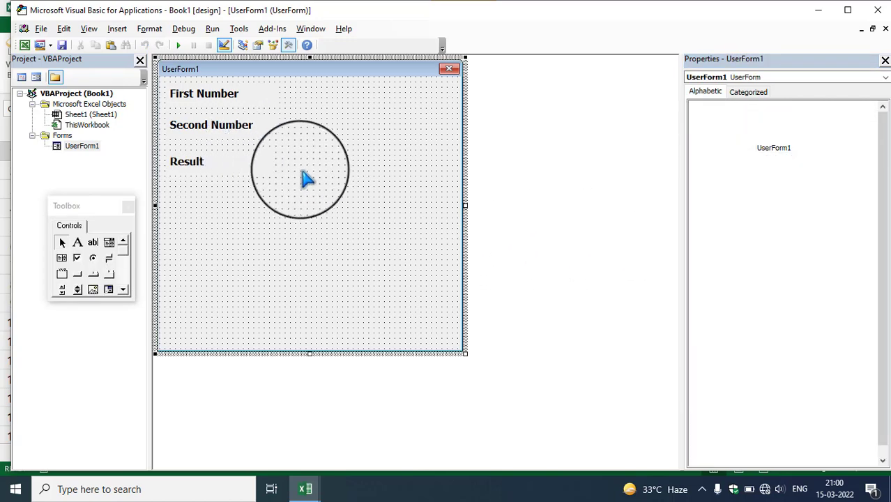
Place a text box beside each of the First Number, Second Number and Result labels.
click(93, 244)
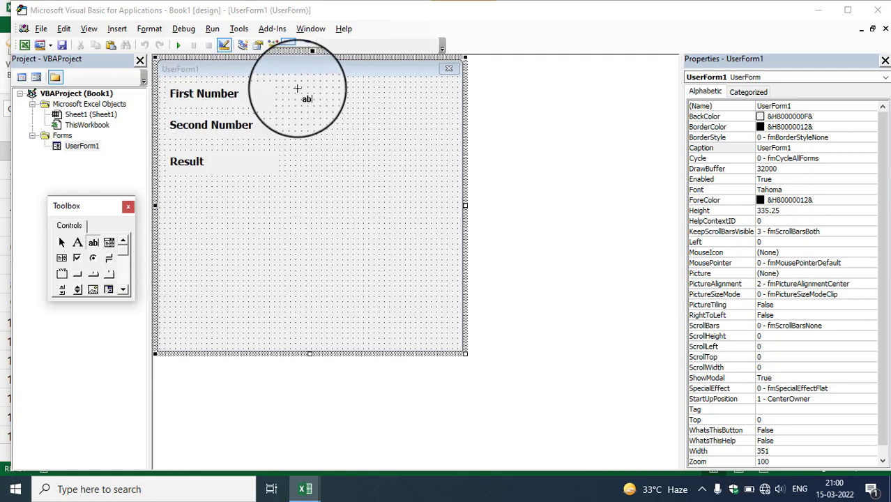
drag(293, 89, 421, 109)
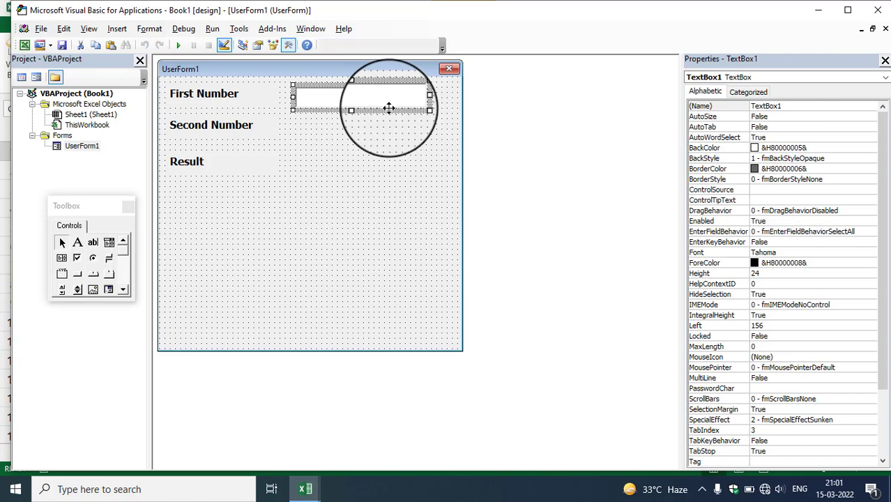
mouse_move(389, 108)
mouse_down()
mouse_move(359, 202)
mouse_move(400, 120)
mouse_up()
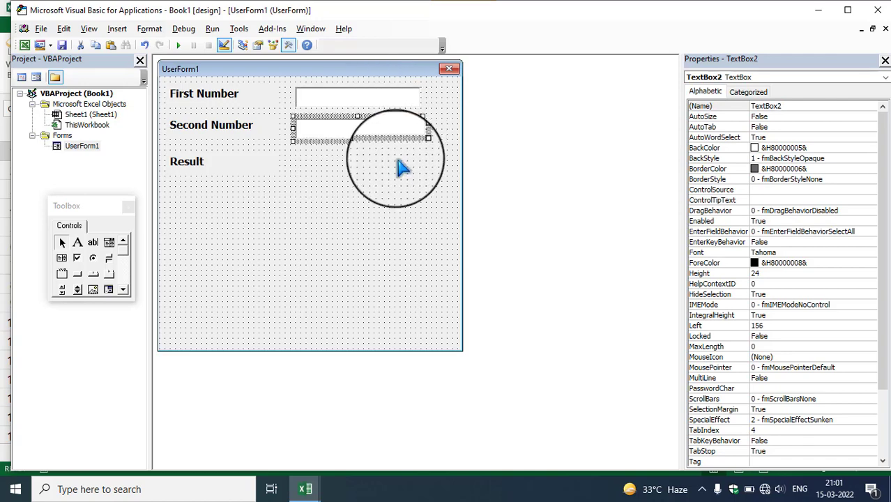
key(ctrl+c)
key(ctrl+v)
drag(346, 203, 400, 152)
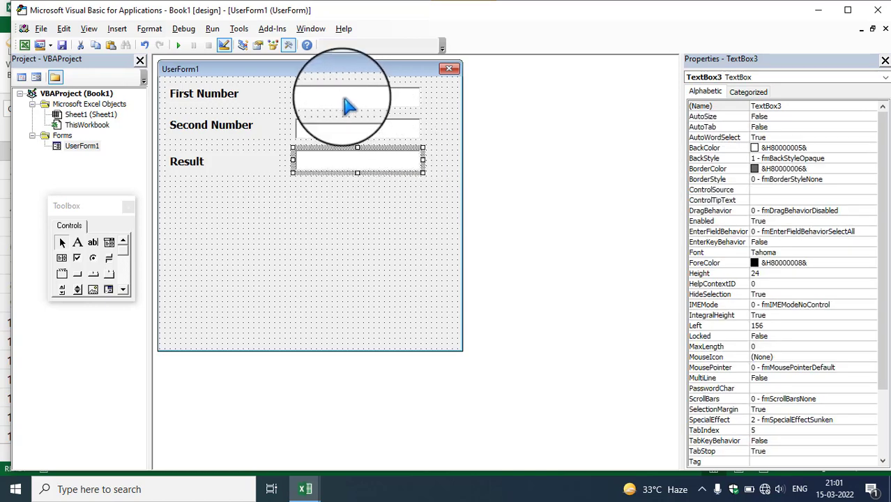
Open the First Number text box's properties to edit its font.
click(387, 103)
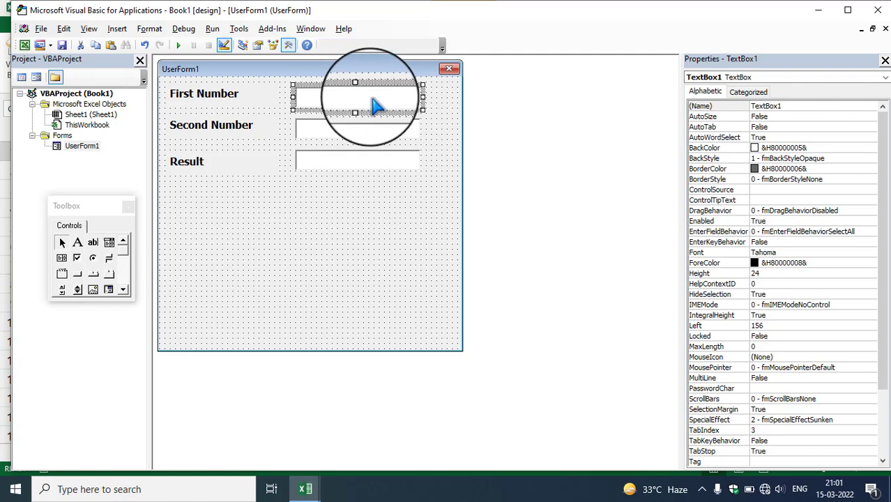
right_click(400, 110)
click(416, 167)
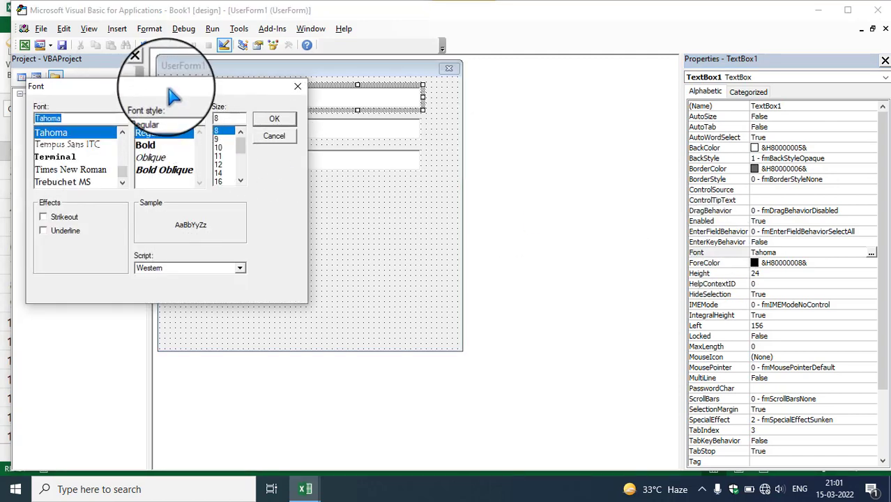
Make the First Number and Second Number text boxes' font bold, size 12.
drag(165, 90, 469, 138)
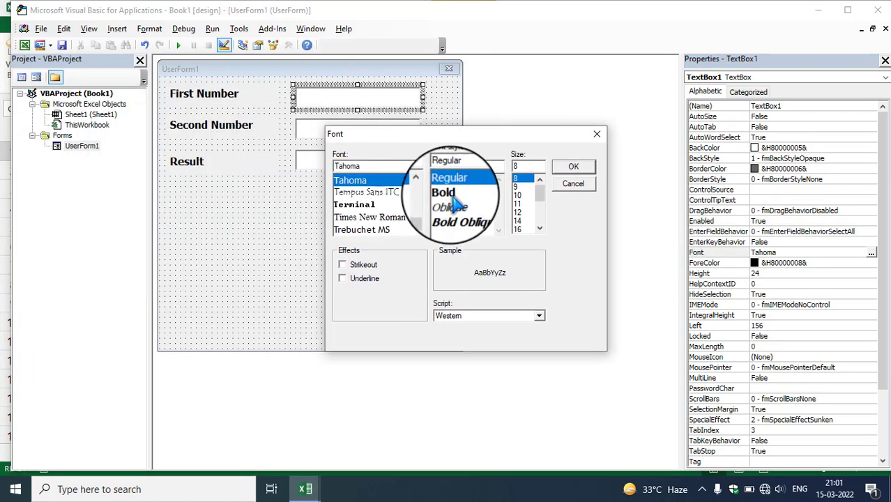
click(446, 193)
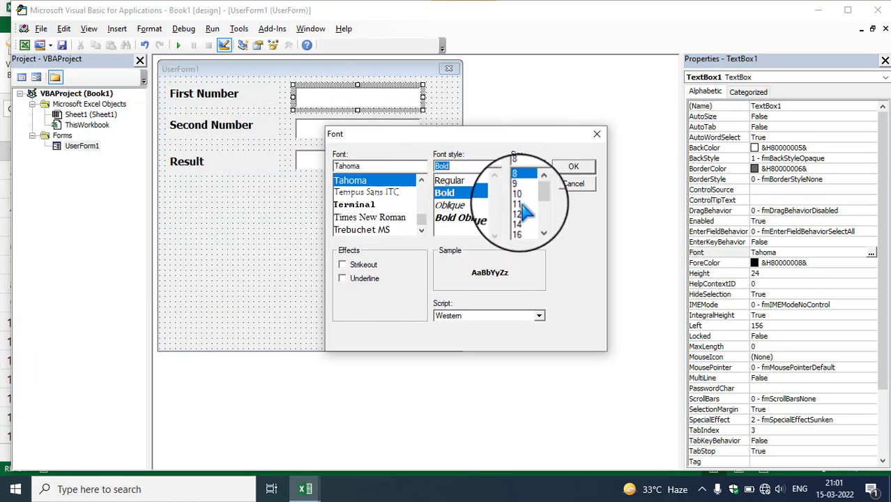
click(524, 212)
click(572, 167)
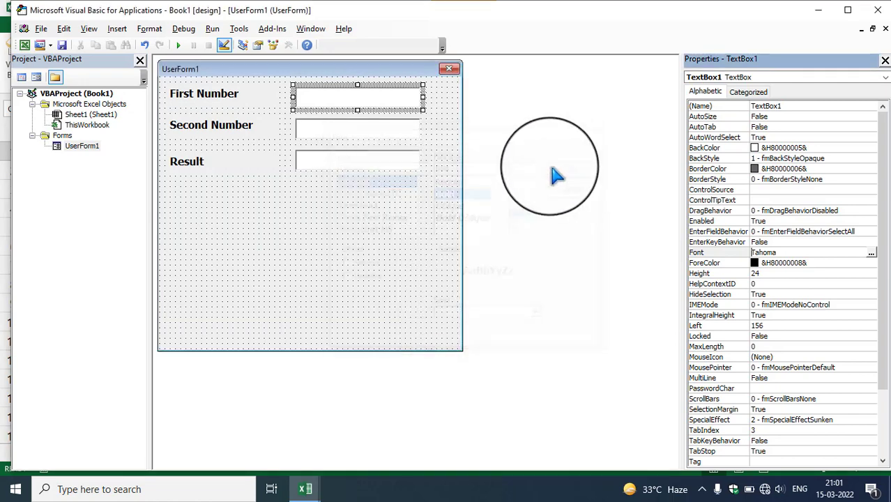
click(392, 134)
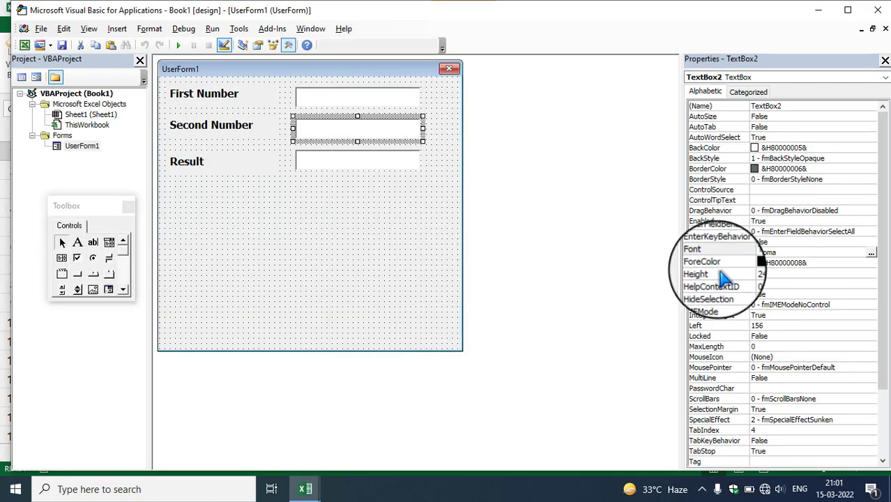
double_click(706, 252)
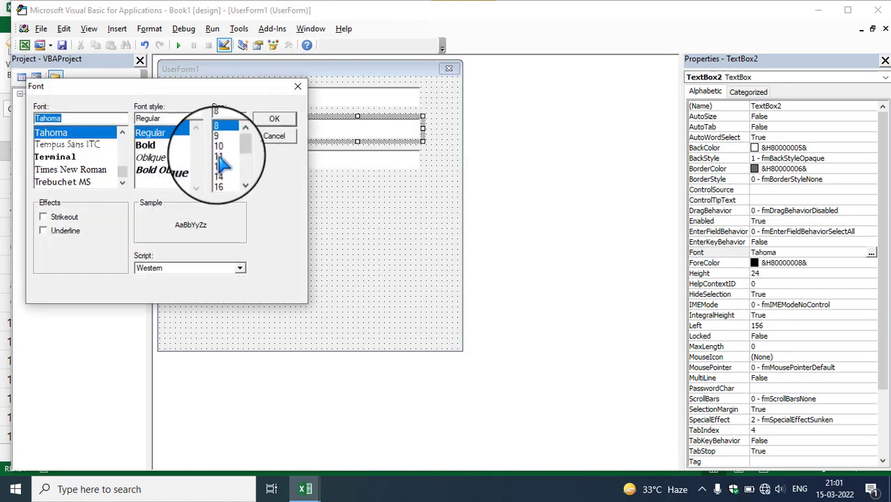
click(146, 145)
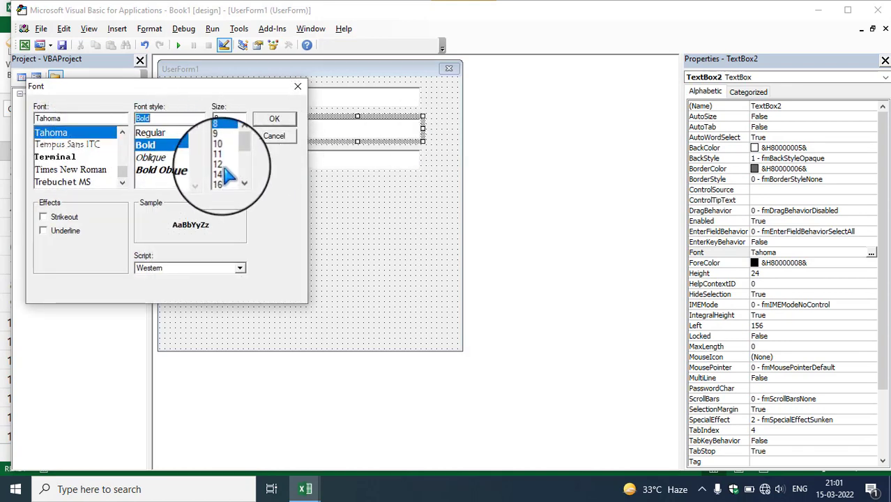
click(218, 164)
click(274, 118)
Make the Result text box's font bold, size 12.
click(357, 167)
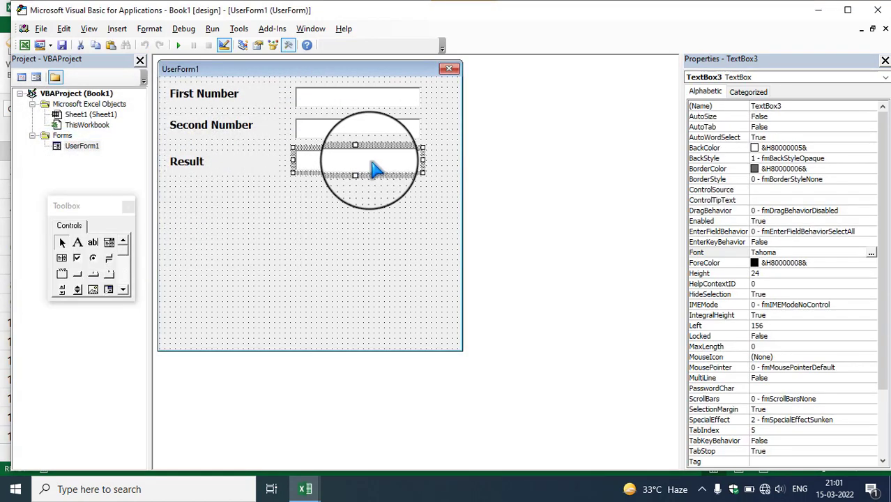
click(699, 253)
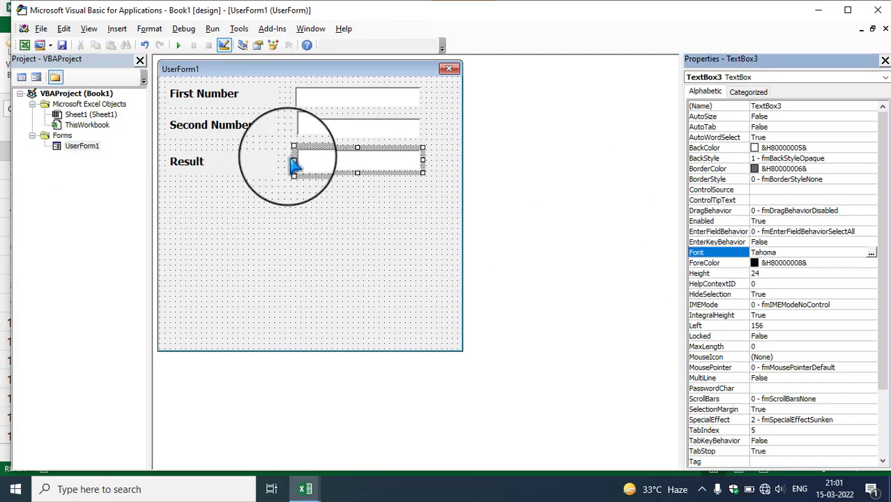
click(147, 145)
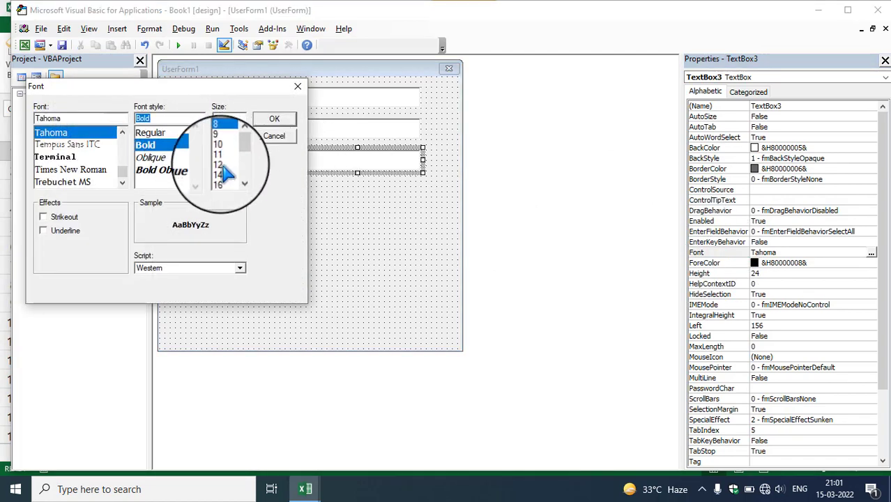
click(218, 165)
click(274, 119)
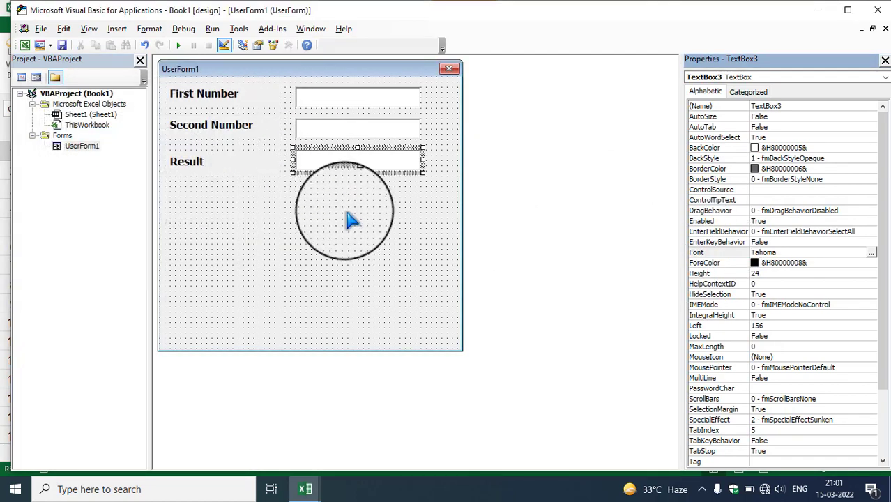
click(284, 208)
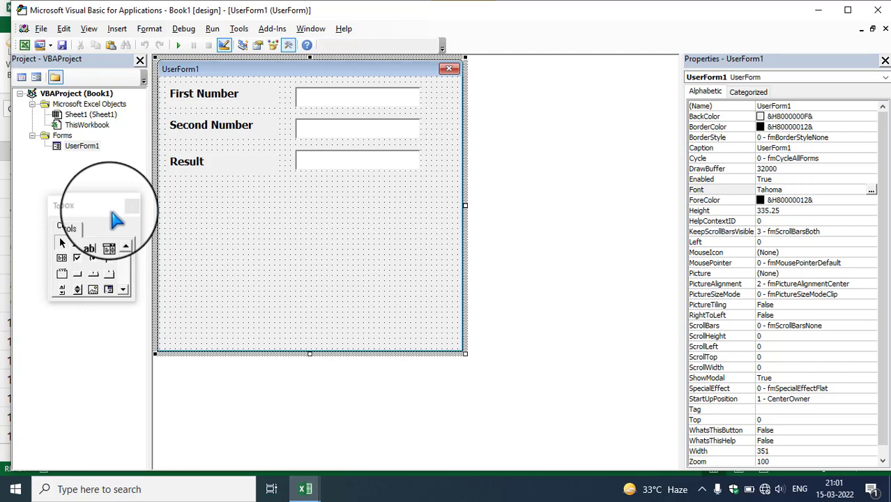
Draw a command button on UserForm1 below the Result label.
click(78, 276)
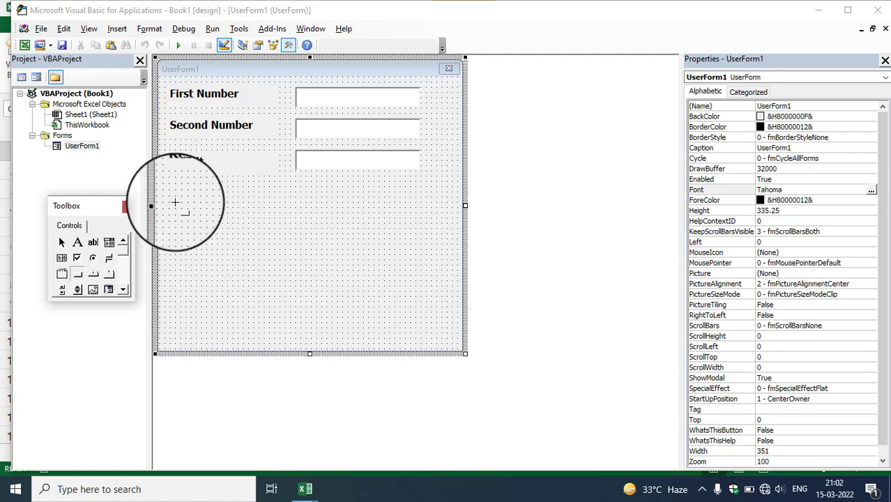
drag(175, 202, 278, 220)
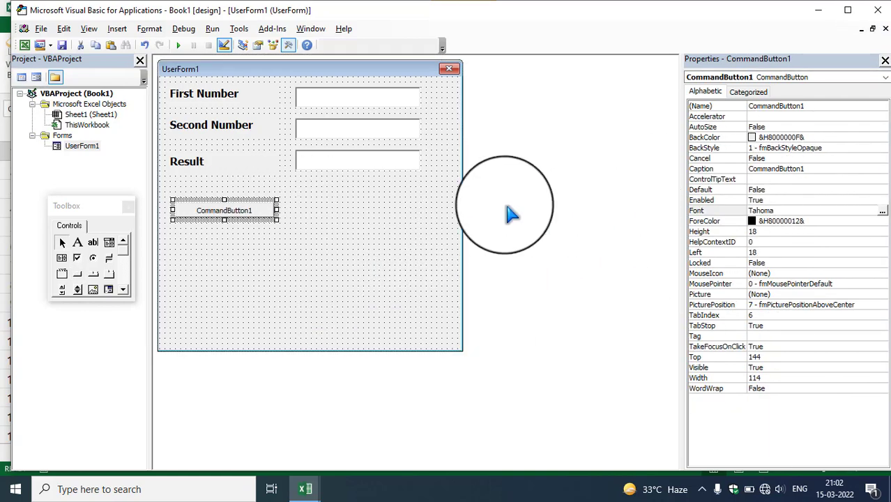
right_click(265, 215)
Caption the new button 'Addition' and make its font bold, size 14.
click(304, 277)
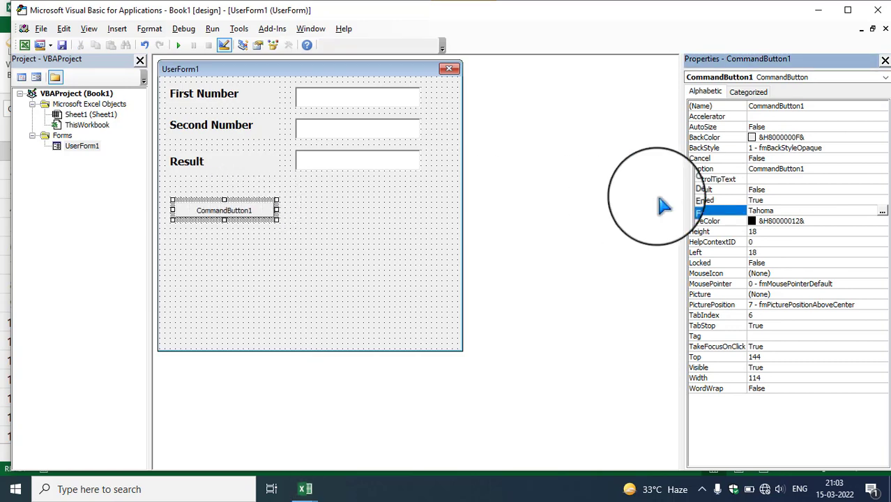
click(723, 209)
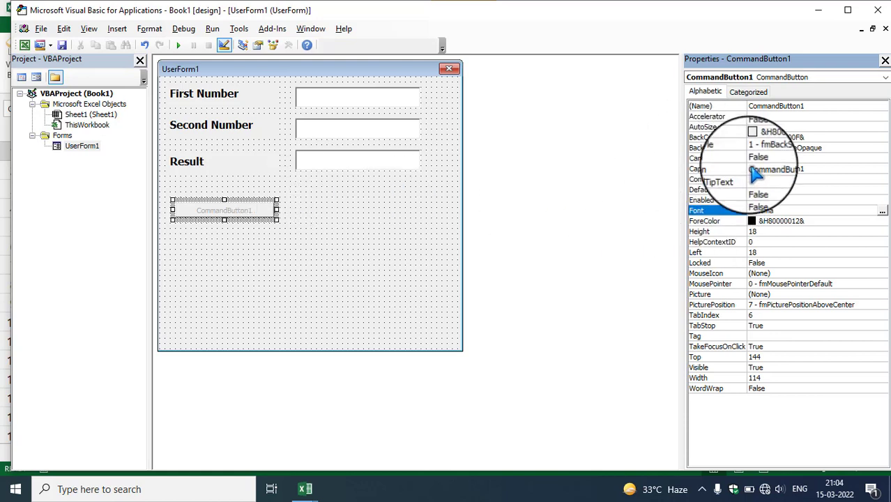
click(794, 169)
text(Add)
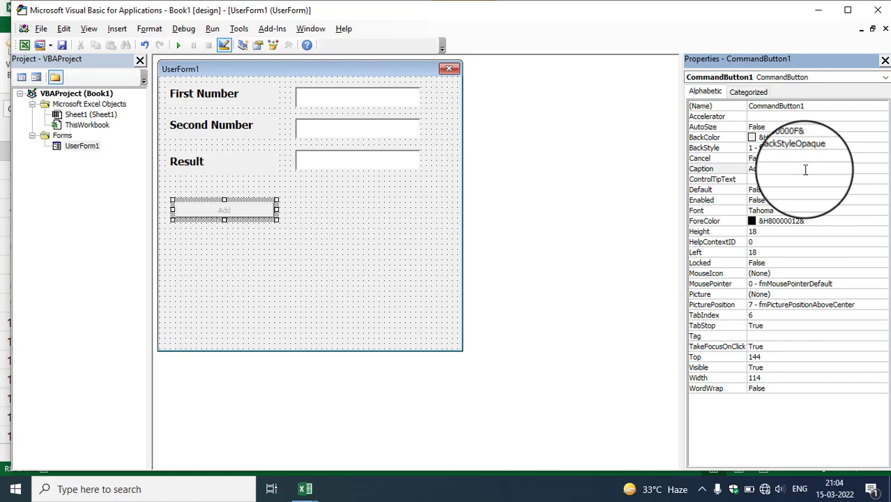
text(ition)
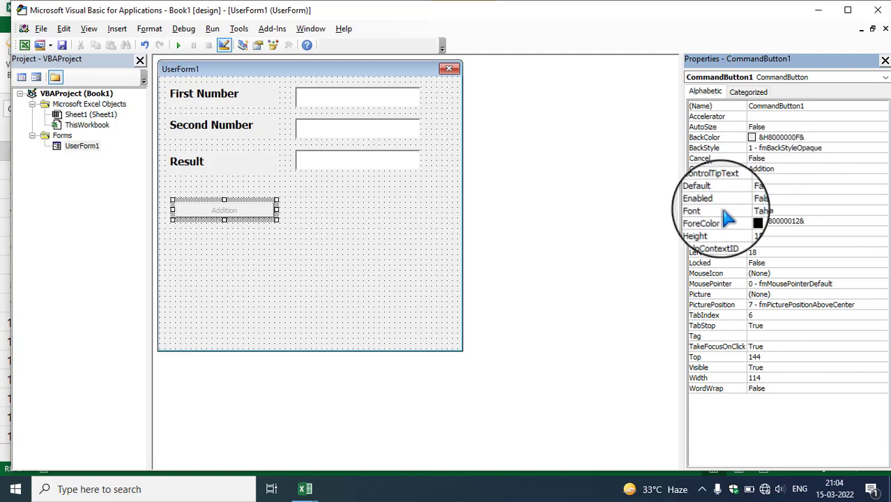
double_click(704, 210)
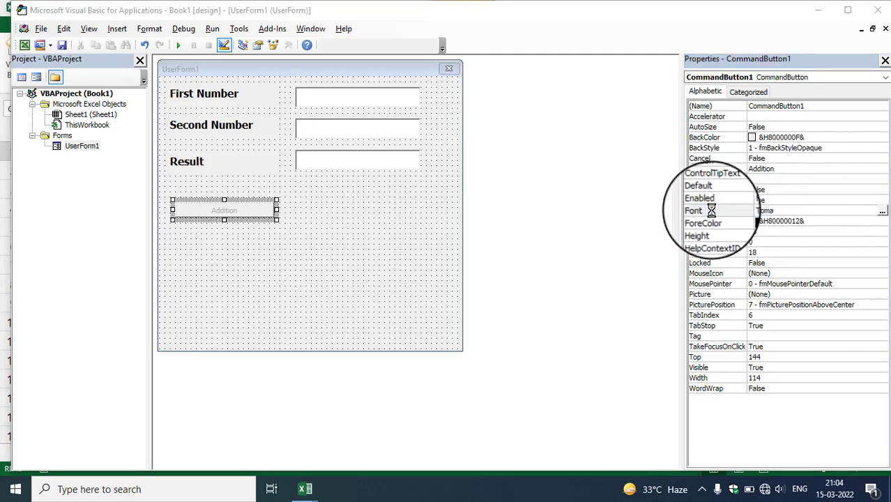
click(193, 148)
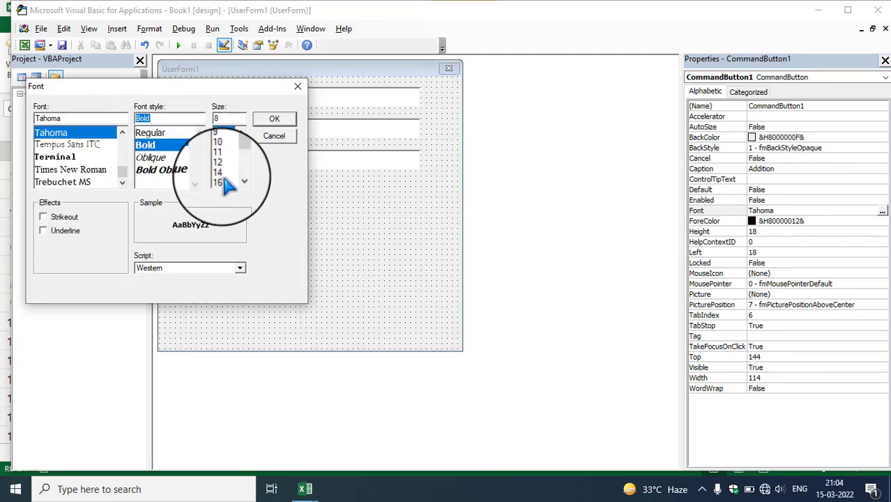
click(223, 172)
click(276, 120)
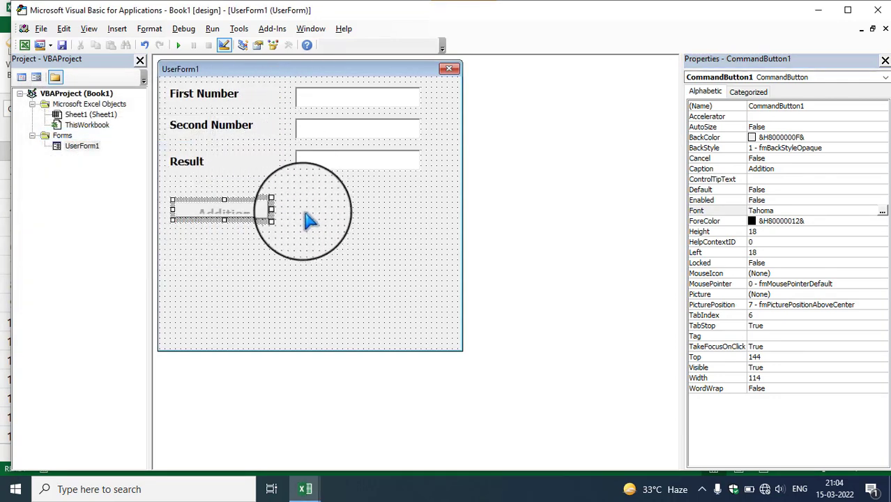
click(246, 212)
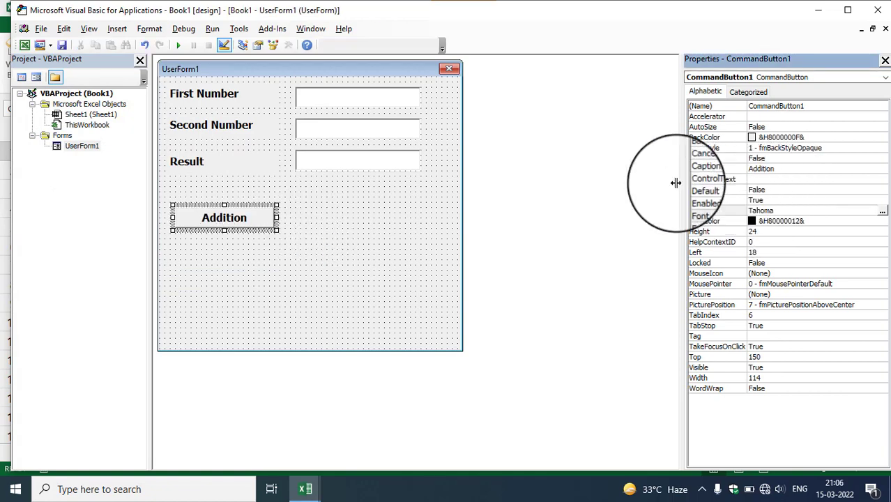
Edit the Addition button's caption in place on the form.
click(272, 221)
click(256, 220)
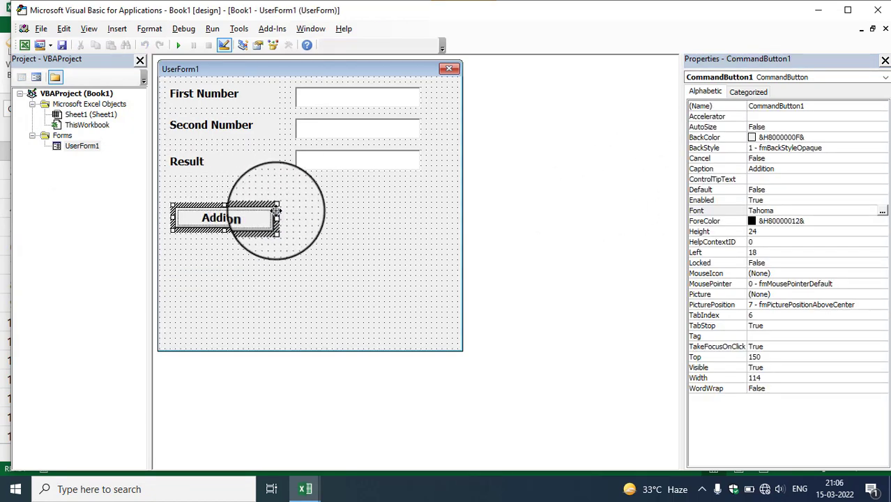
click(265, 223)
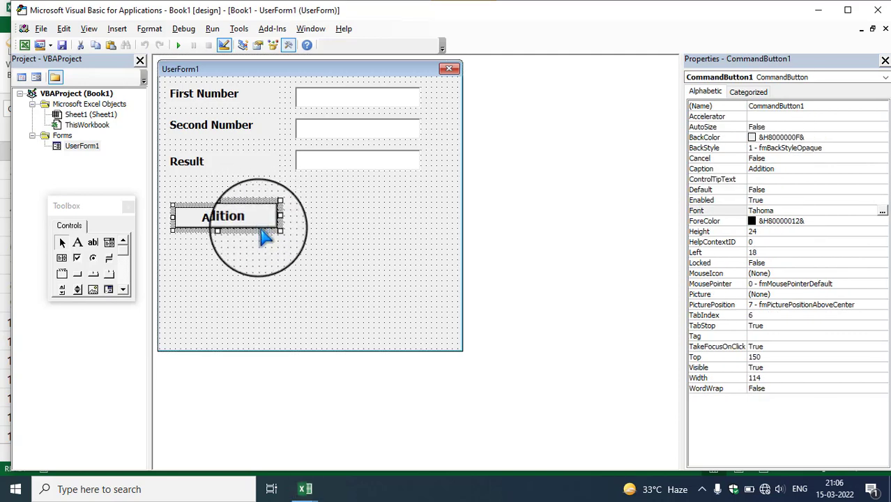
click(262, 231)
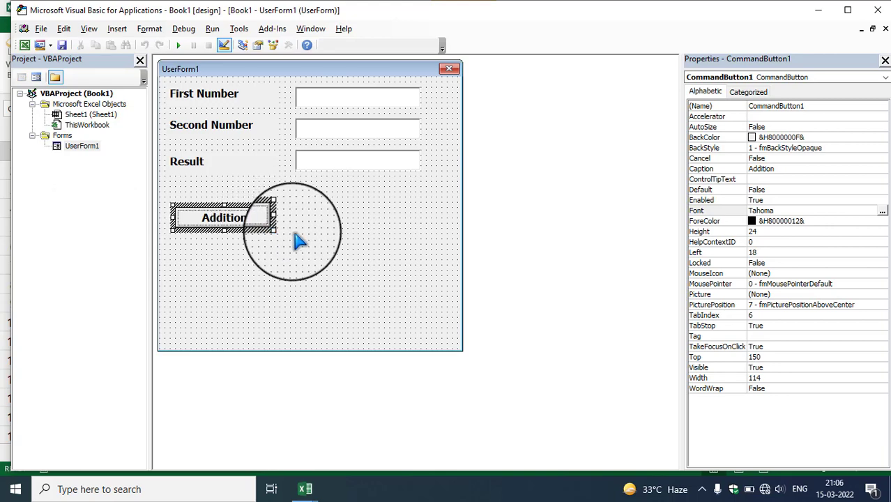
click(279, 237)
click(276, 230)
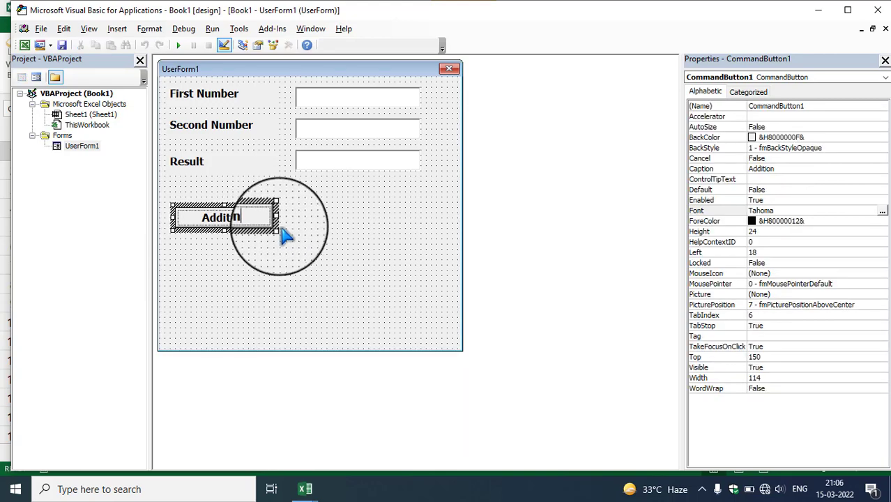
click(276, 223)
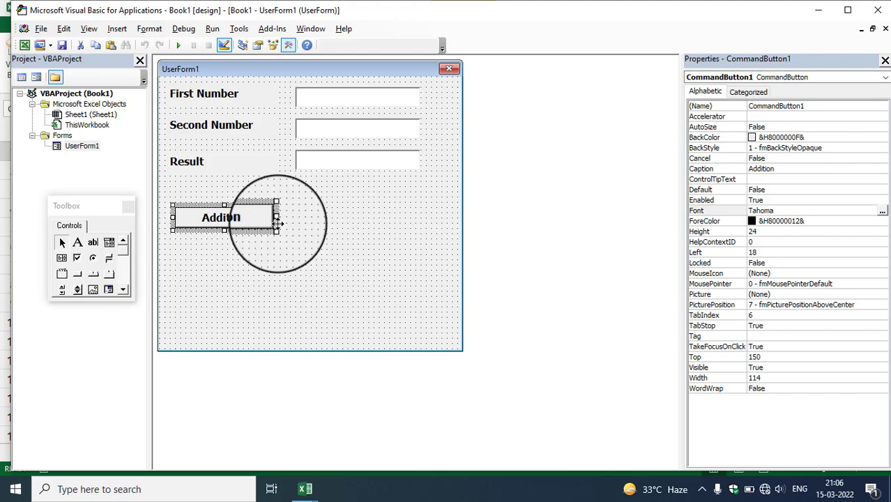
Paste four copies of the Addition button, arranging them in two rows with one copy lower down.
ctrl+drag(277, 222, 394, 230)
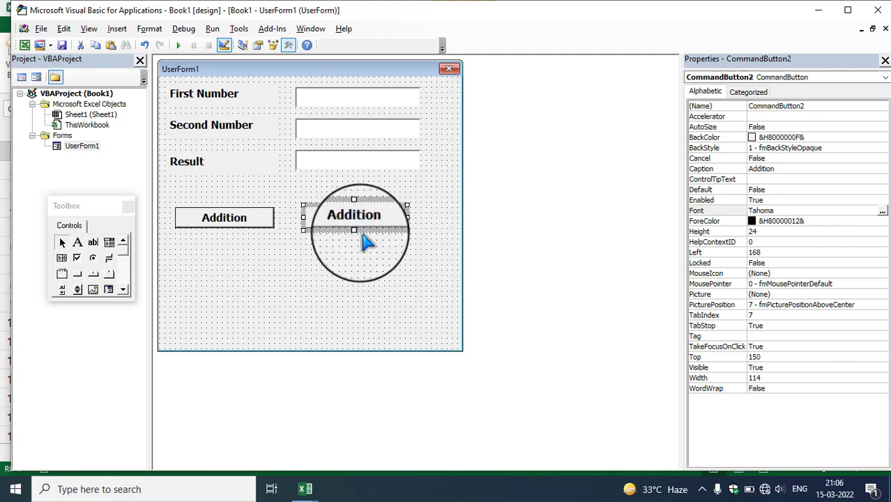
key(ctrl+v)
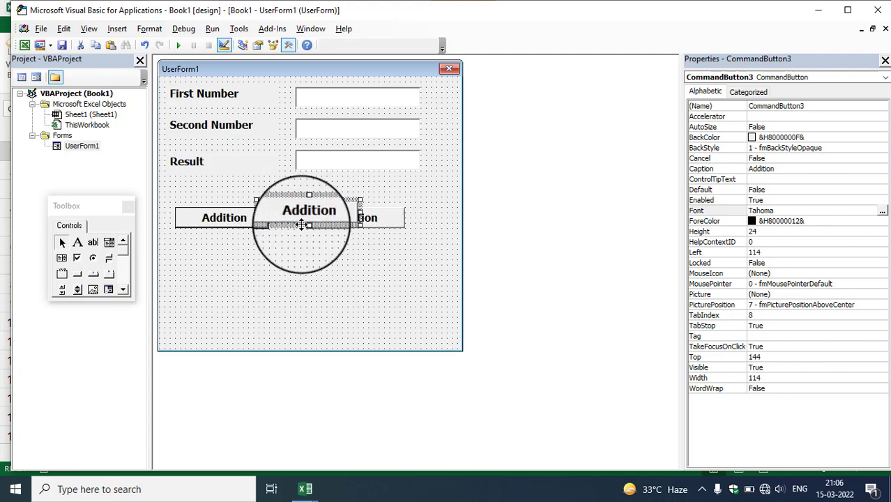
drag(301, 224, 204, 279)
key(ctrl+v)
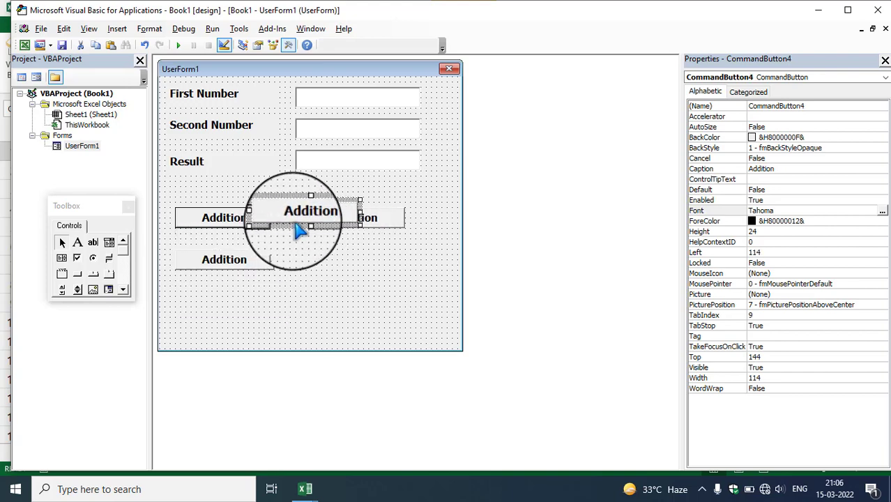
drag(299, 224, 352, 273)
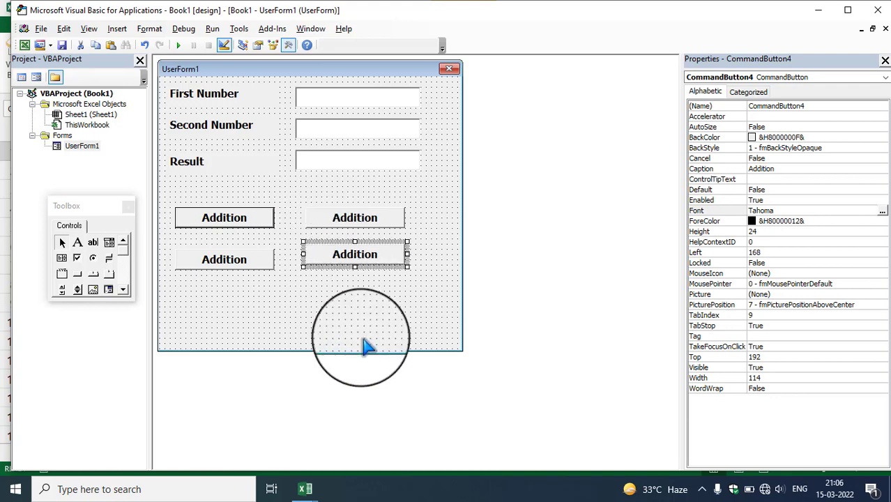
key(ctrl+v)
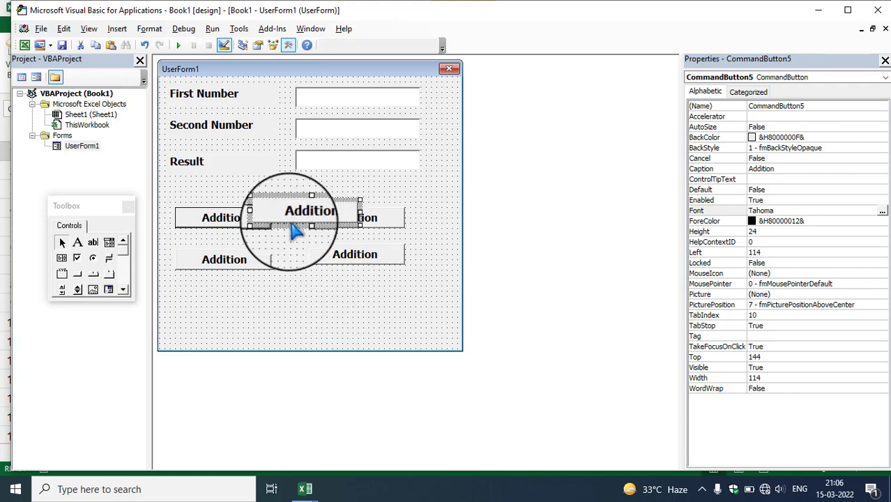
mouse_move(286, 218)
mouse_down()
mouse_move(285, 329)
mouse_move(273, 331)
mouse_up()
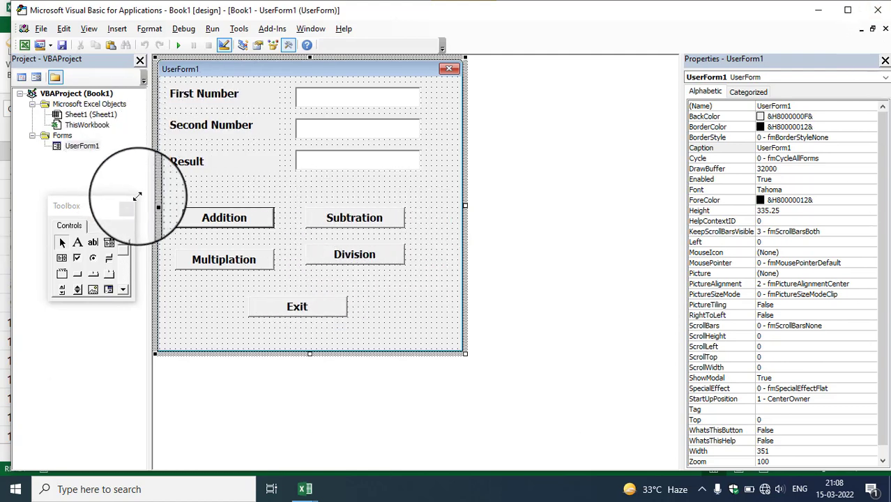
Fix the Addition caption by adding the missing 'd' and open its click code.
click(259, 220)
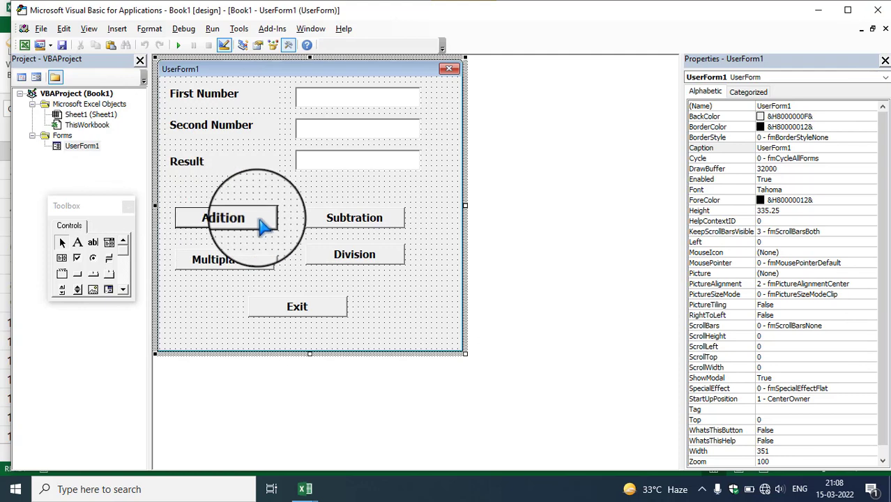
text(d)
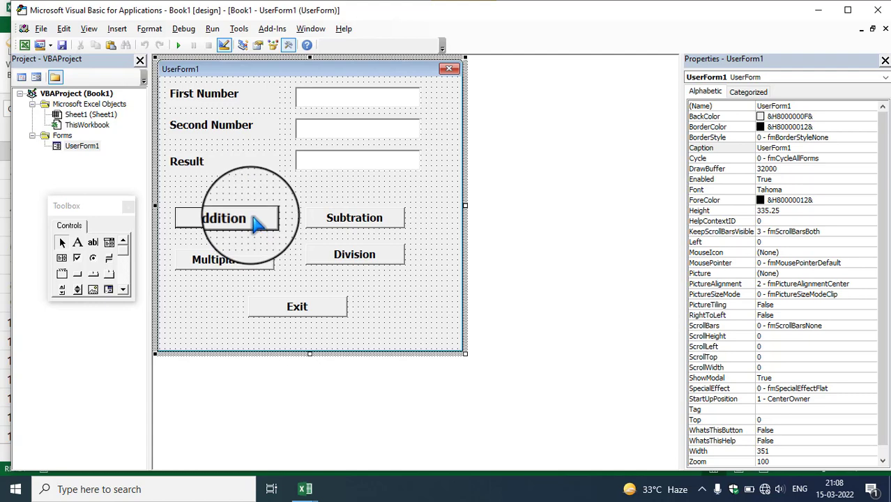
click(256, 221)
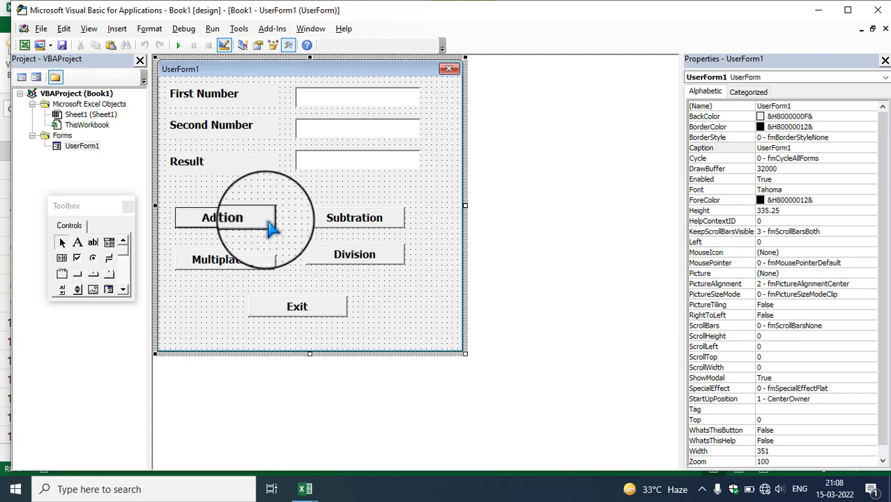
double_click(265, 229)
text('Addition)
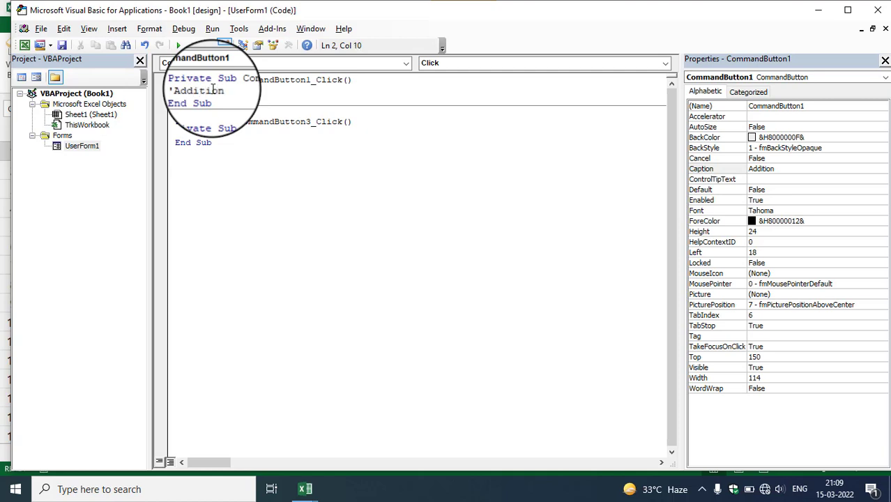
Write TextBox3.Value = Val(TextBox1.Value) + Val(TextBox2.Value) in the Addition button's click procedure.
key(Return)
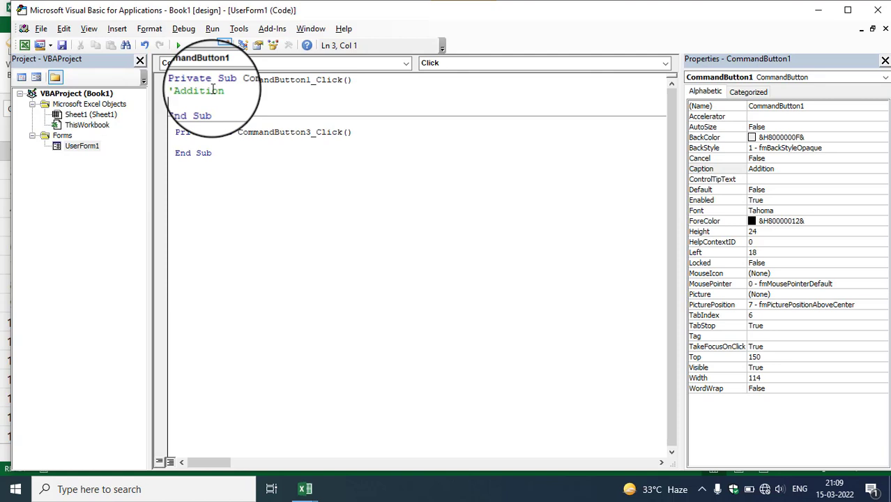
text(textbox3.Value = val(textbox1.Value) val(textbox2.Value))
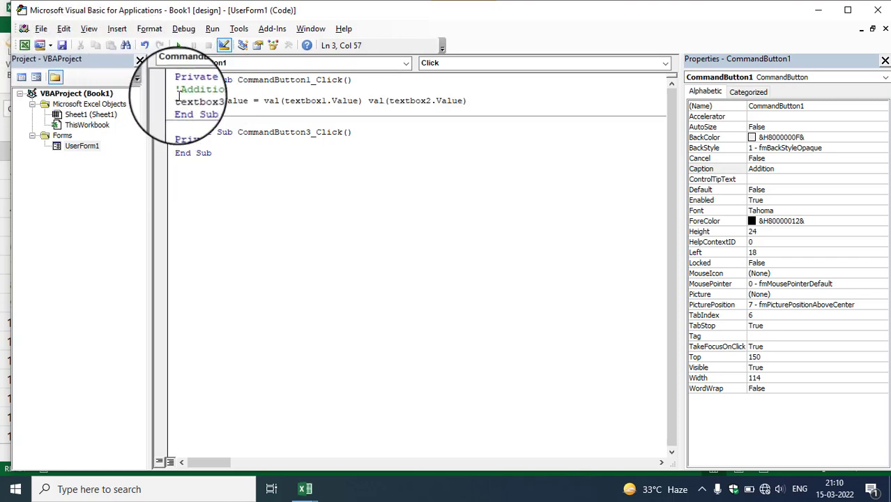
drag(175, 100, 464, 102)
click(478, 102)
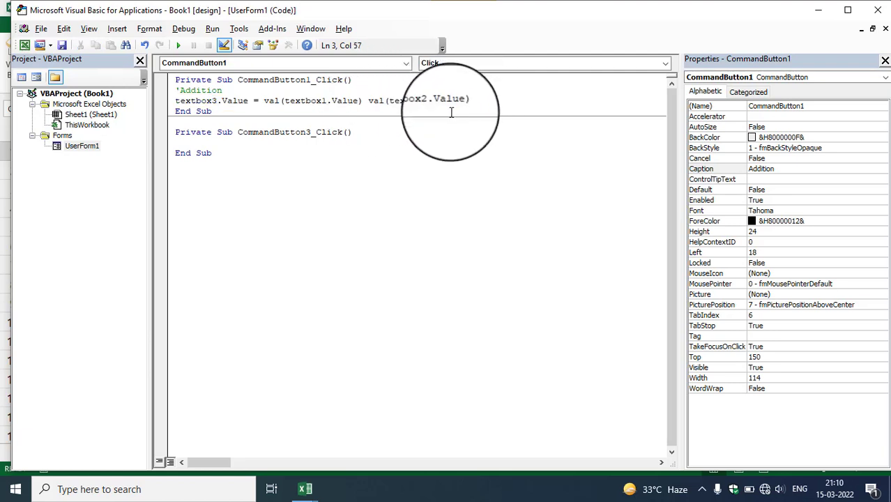
click(365, 101)
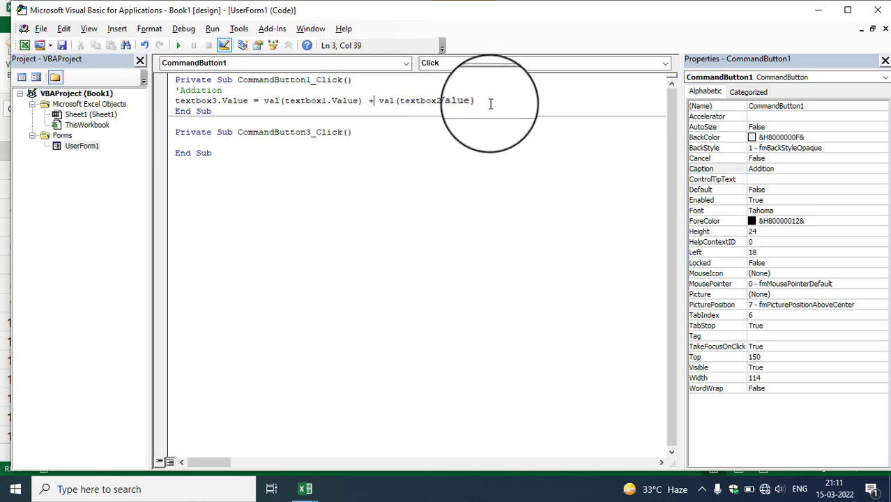
drag(478, 100, 172, 101)
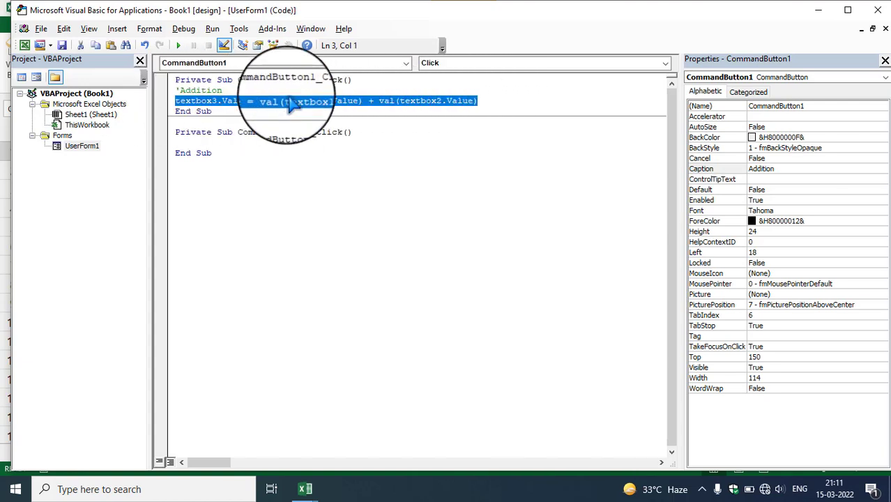
Give the Subtraction button code setting TextBox3 to TextBox1 minus TextBox2.
double_click(87, 146)
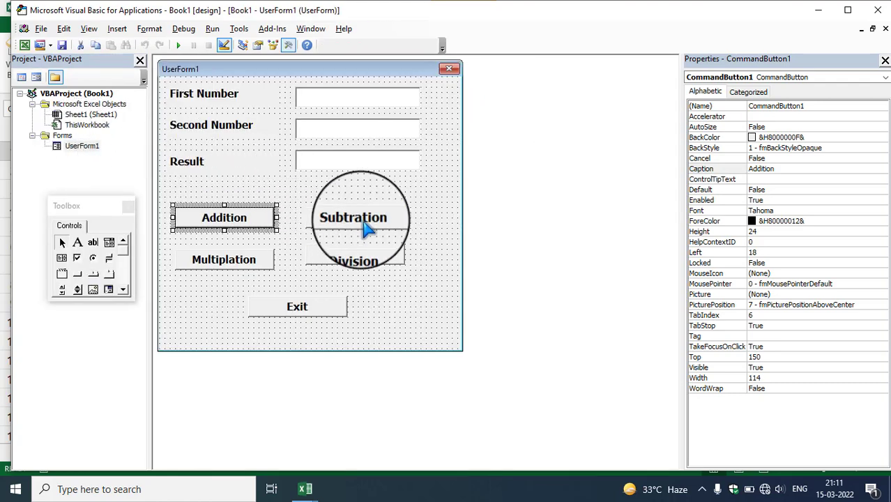
double_click(362, 232)
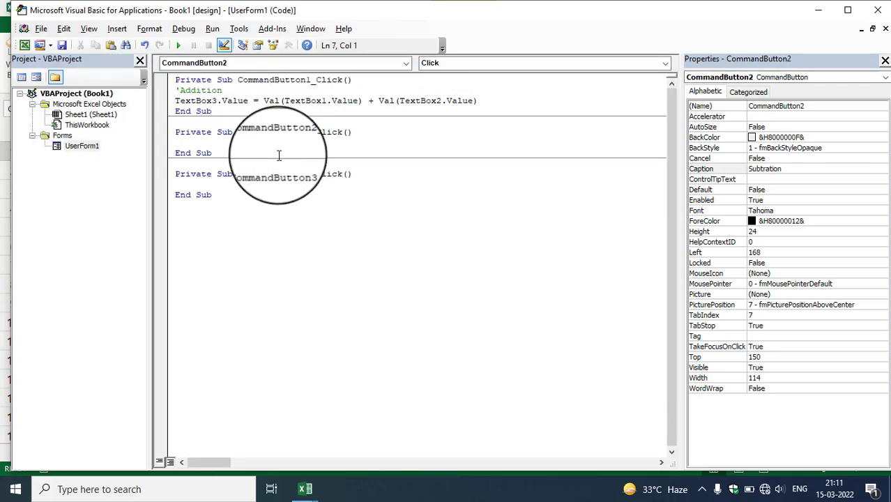
text(textbox3.Value = val(textbox1.Value) + val(textbox2.Value))
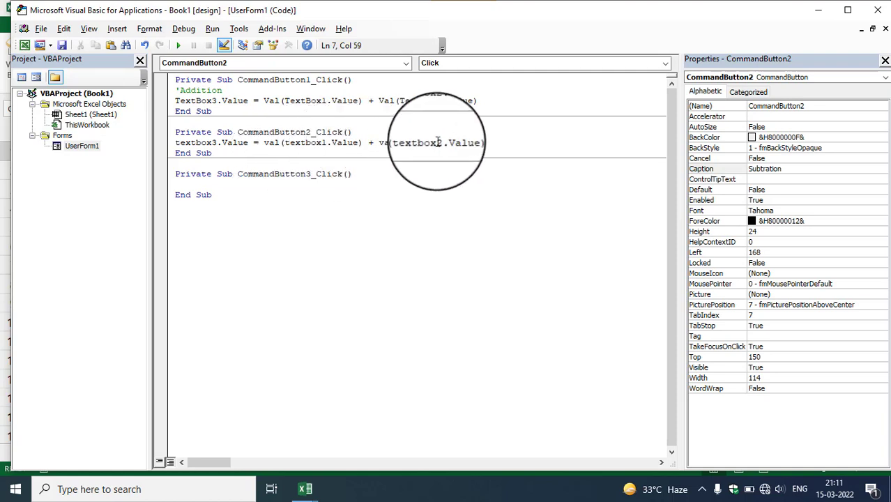
click(373, 144)
text(-)
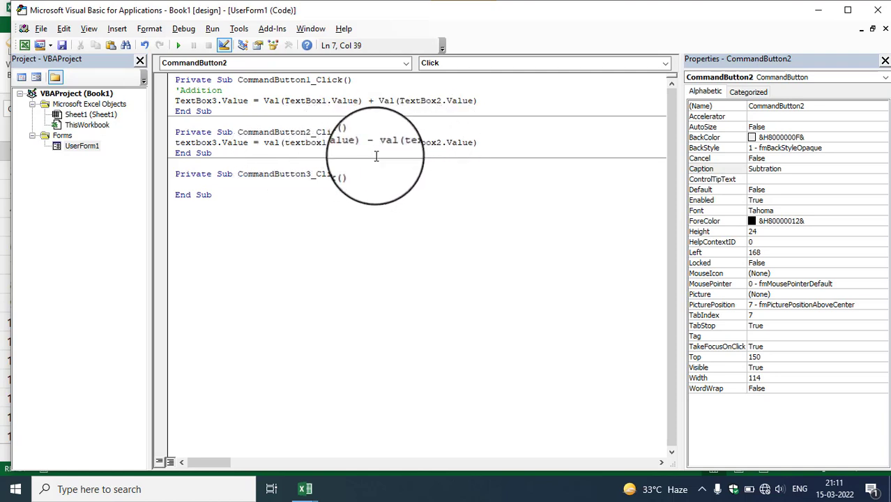
Give the Multiplication button code setting TextBox3 to TextBox1 times TextBox2.
double_click(81, 145)
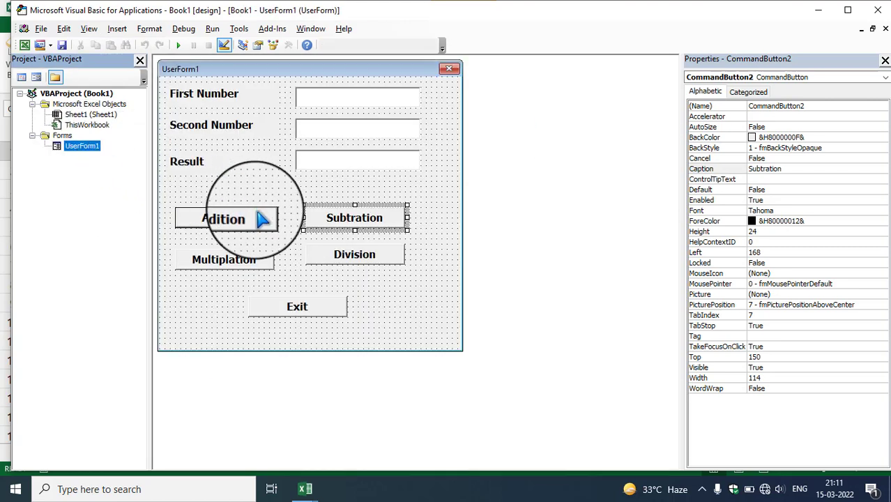
double_click(232, 258)
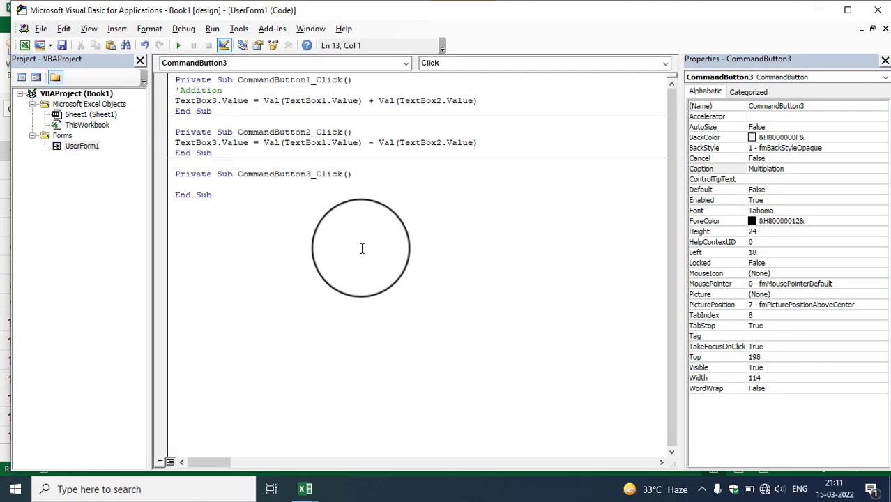
key(Up)
key(Up)
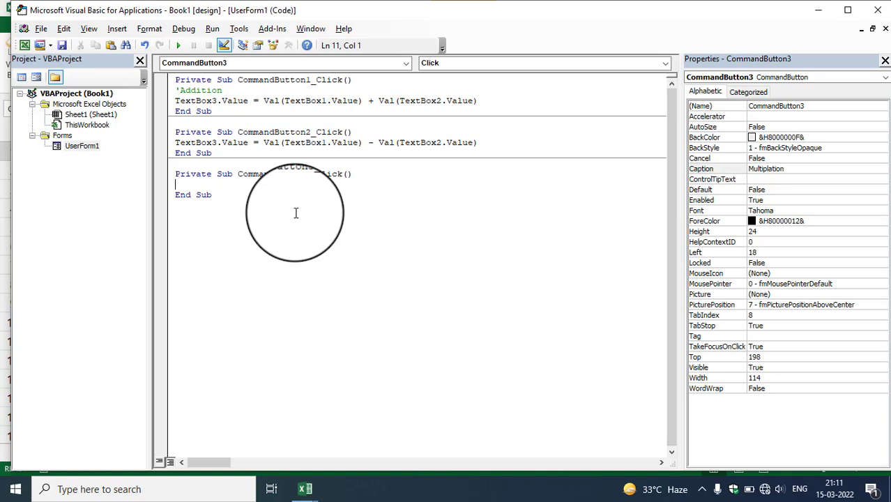
text(textbox3.value = val(textbox1.value) + val(textbox2.value))
click(373, 184)
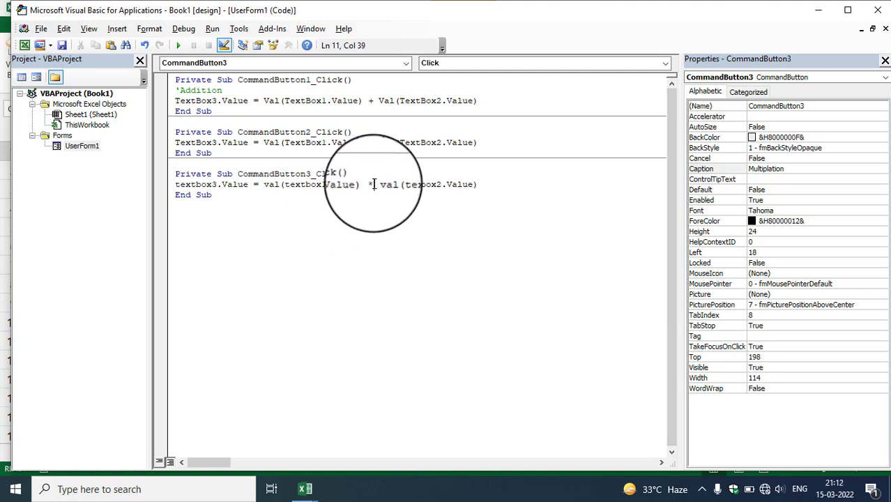
Give the Division button code setting TextBox3 to TextBox1 divided by TextBox2.
double_click(82, 146)
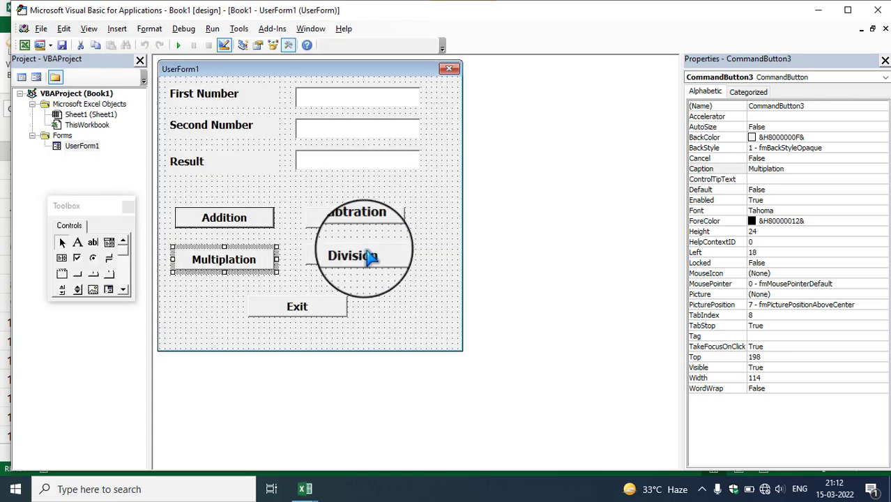
double_click(370, 257)
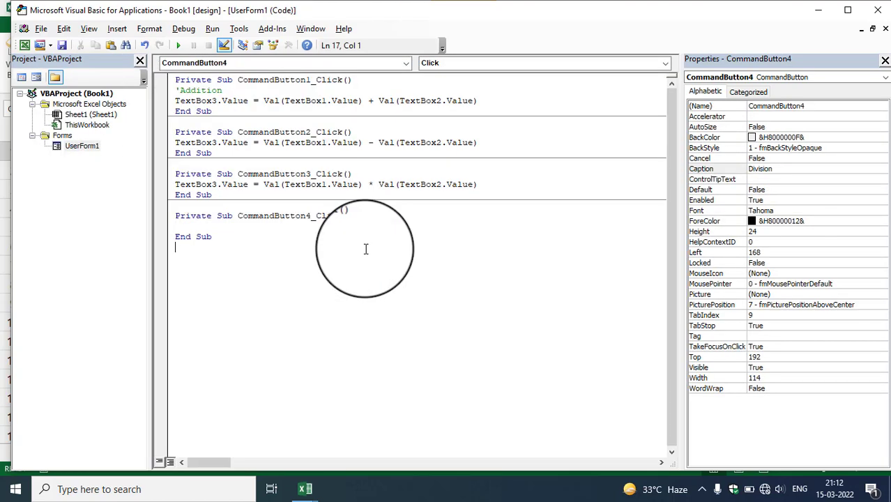
click(233, 230)
text(textbox3.Value = val(textbox1.Value) + val(textbox2.Value))
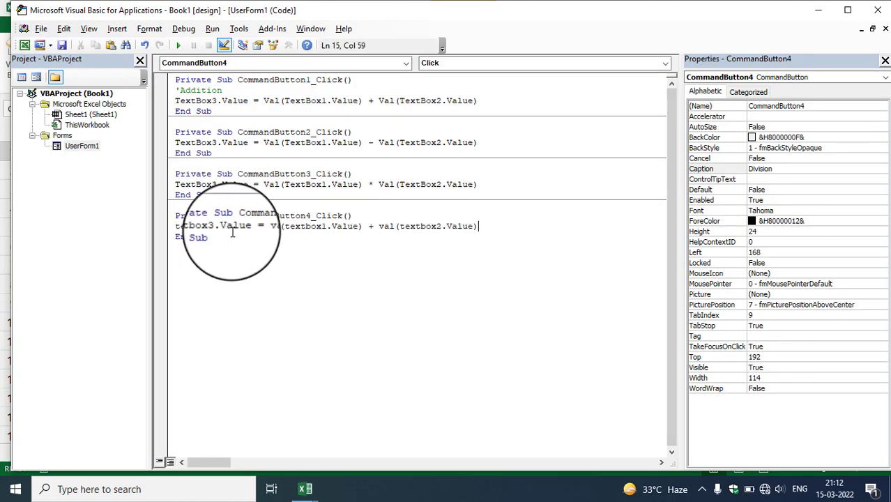
click(373, 225)
text(/)
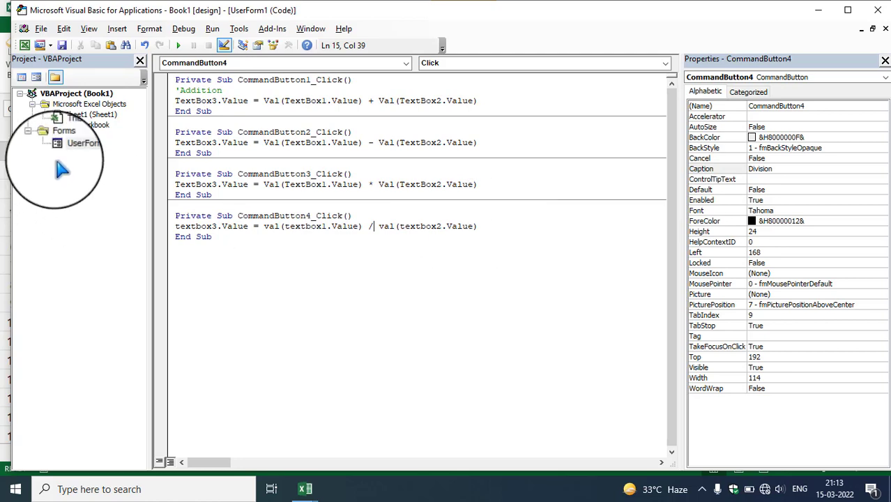
double_click(83, 144)
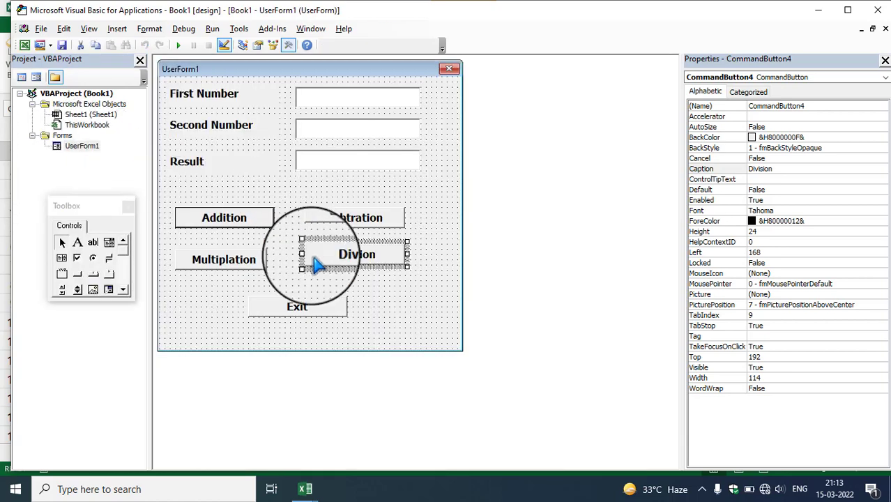
Put 'Unload UserForm1' in the Exit button's CommandButton5_Click procedure.
double_click(305, 315)
text(unload userForm1)
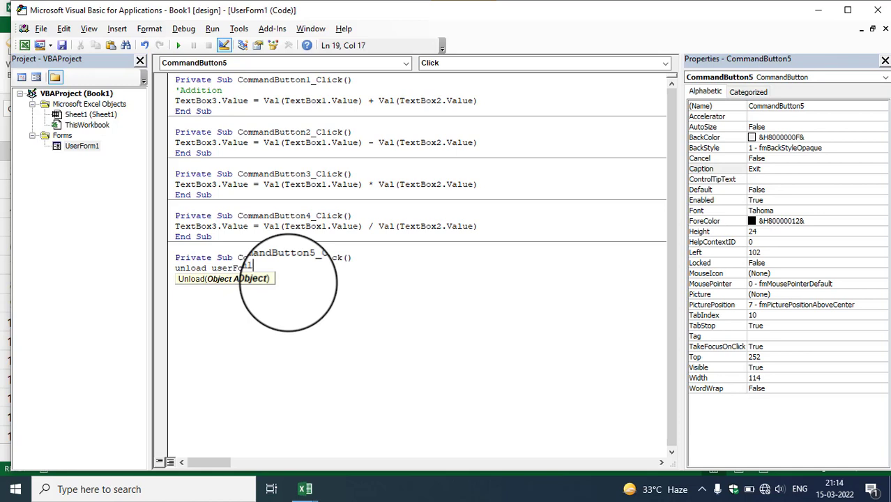
mouse_move(256, 269)
mouse_down()
mouse_move(208, 268)
mouse_move(216, 276)
mouse_up()
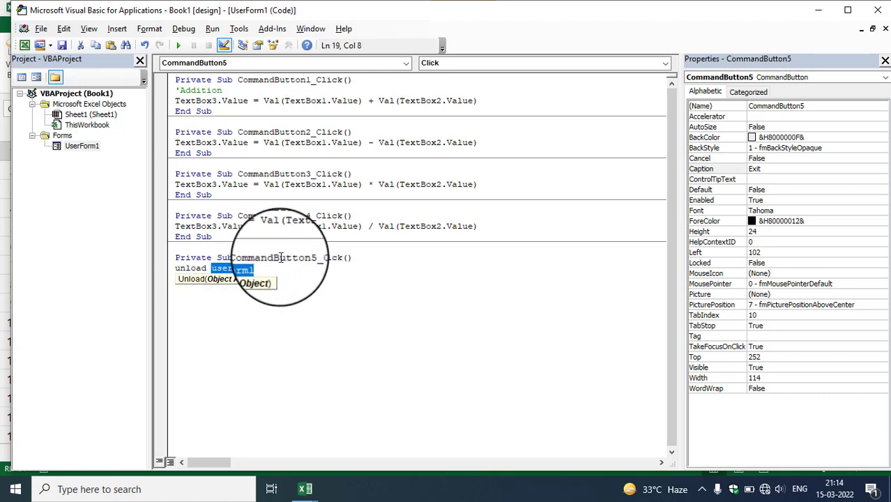
click(285, 269)
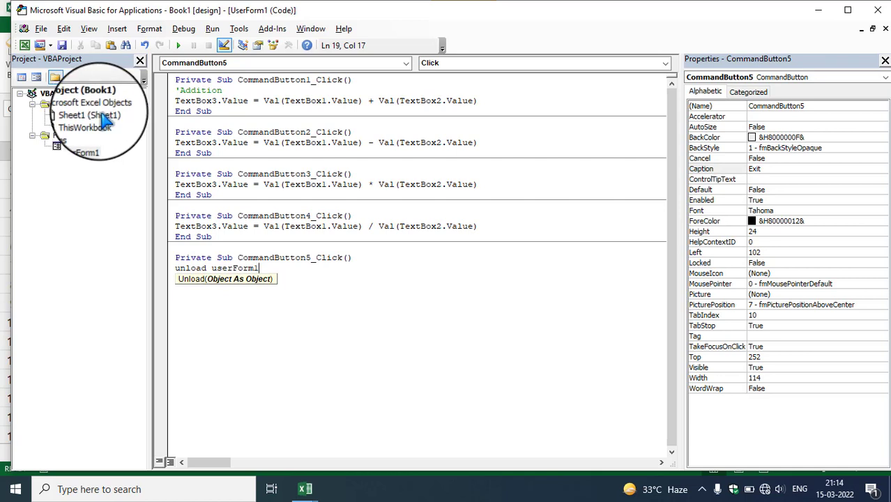
Enter UserForm1.Show in Sheet1's CommandButton1_Click and run the calculator form.
double_click(104, 116)
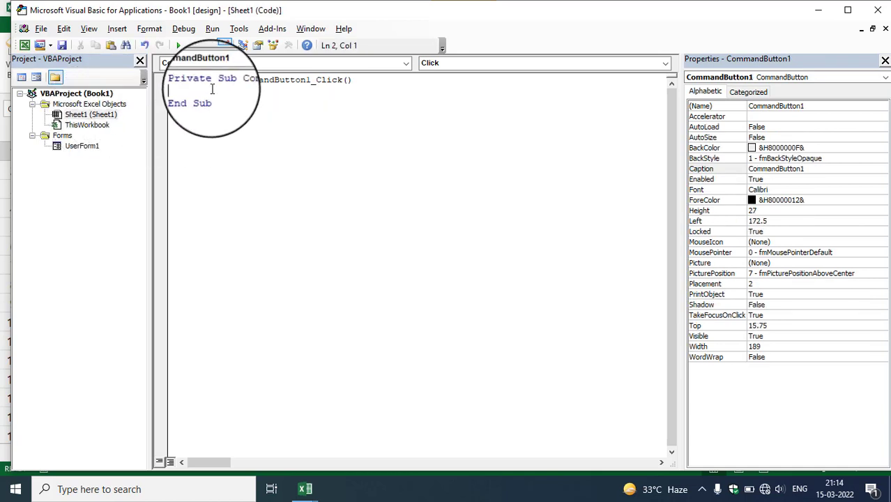
text(UserForm1)
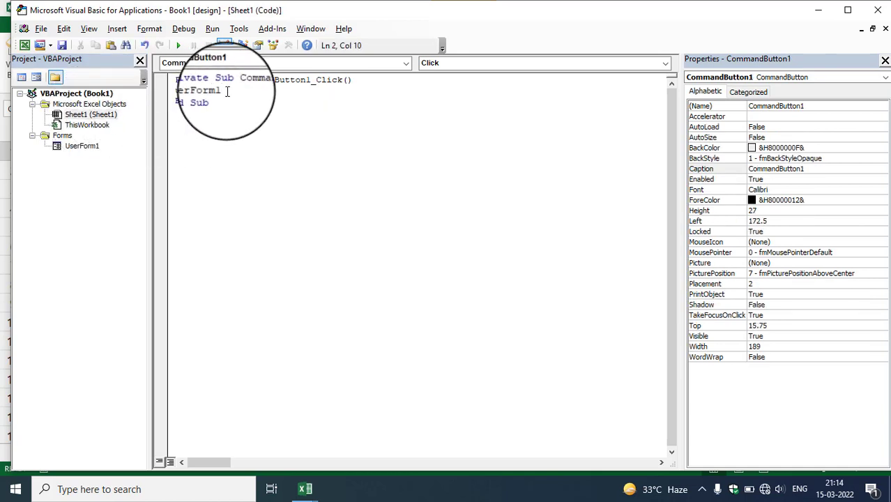
text(.show)
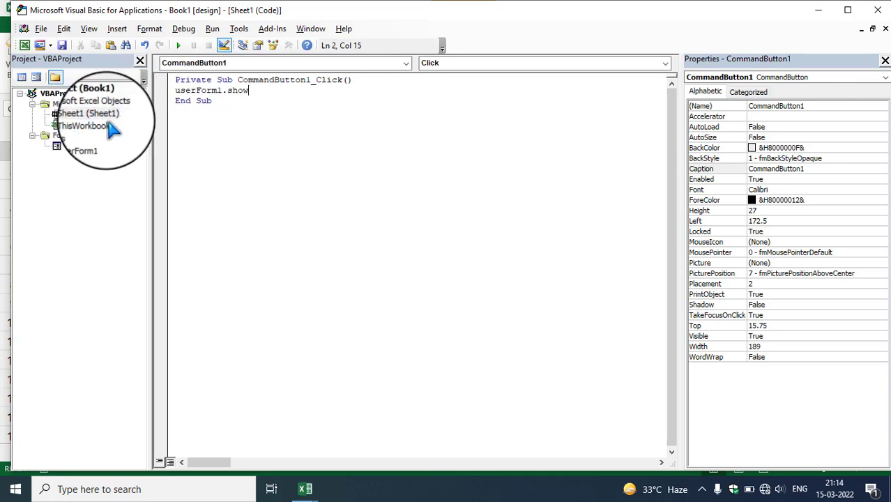
click(183, 48)
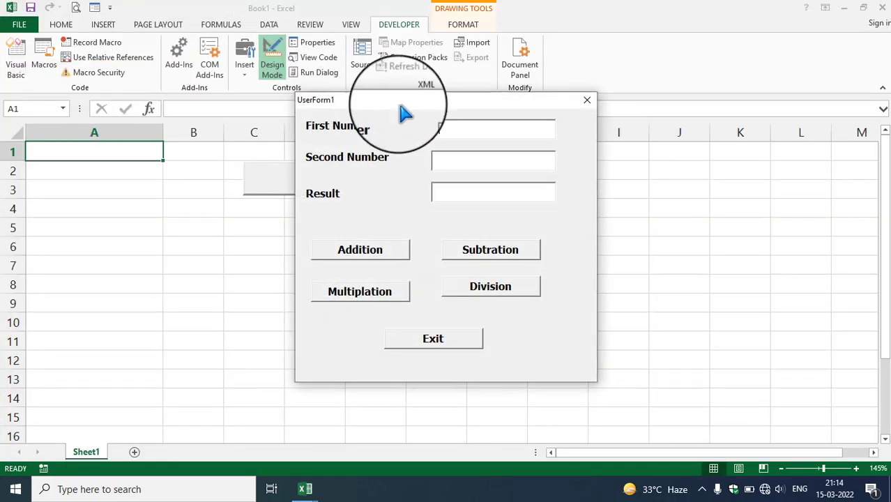
Test 25 and 10 with Addition, Subtraction and Division, then exit the calculator.
drag(400, 107, 626, 145)
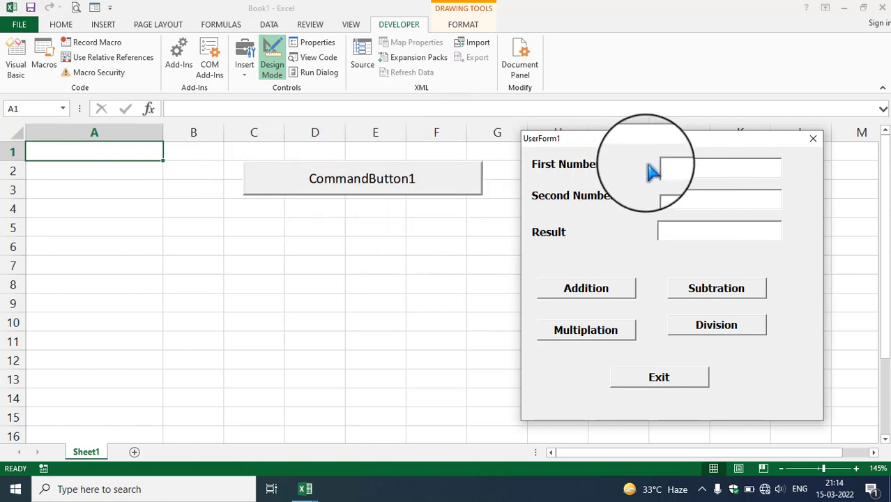
drag(605, 138, 619, 117)
text(10)
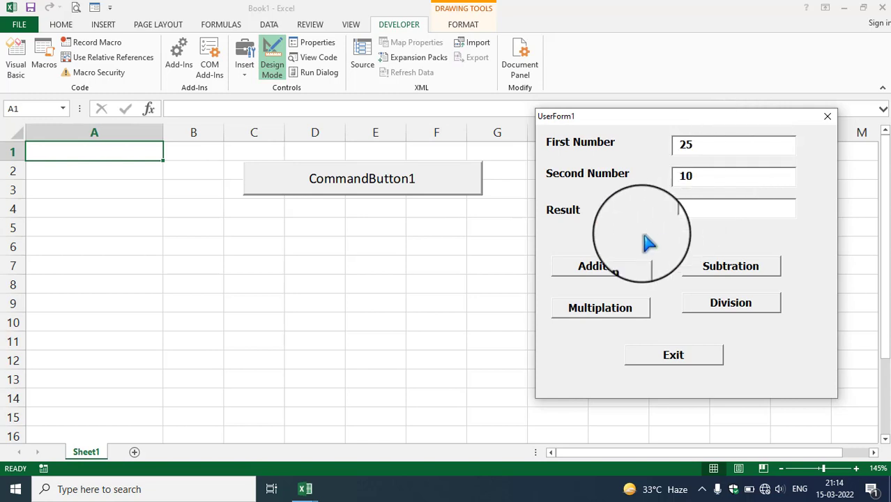
click(611, 271)
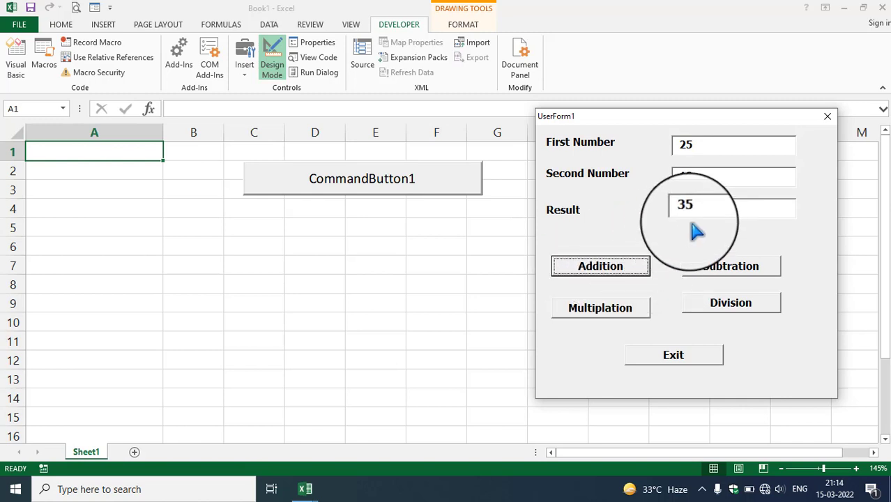
click(737, 272)
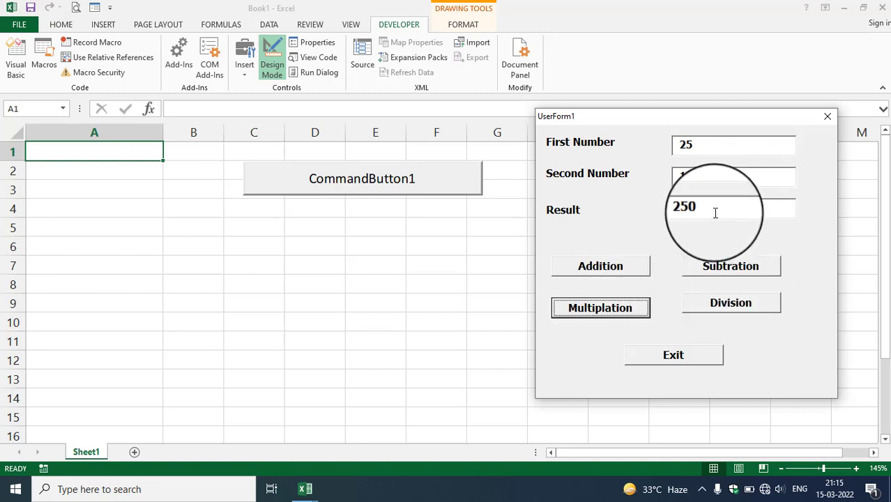
click(740, 311)
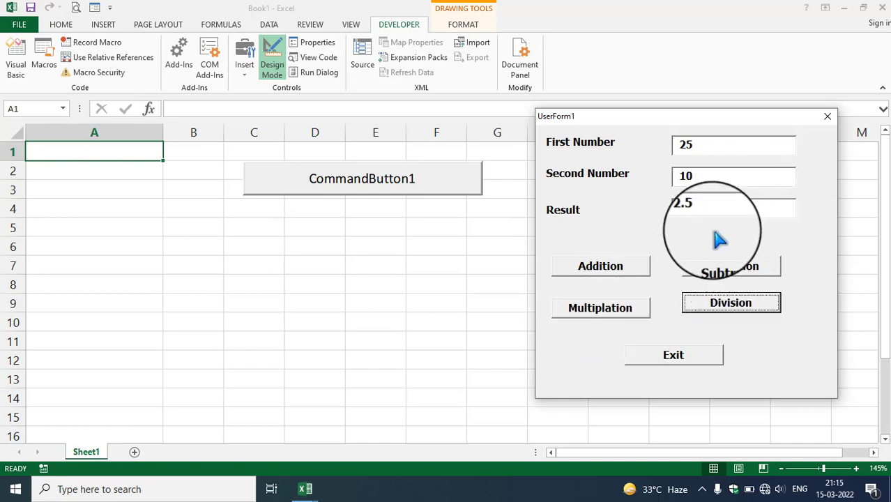
click(688, 358)
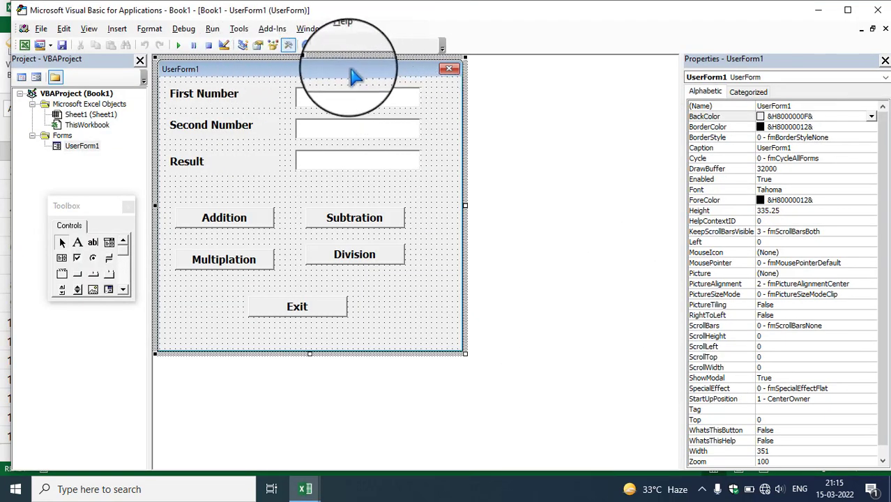
Run the calculator from the editor, then open it from Sheet1's button and close it.
click(180, 45)
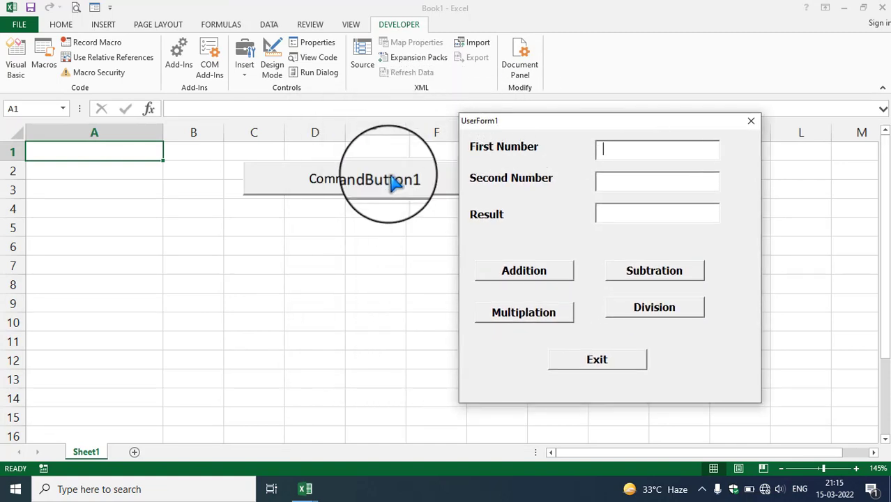
drag(533, 126, 601, 130)
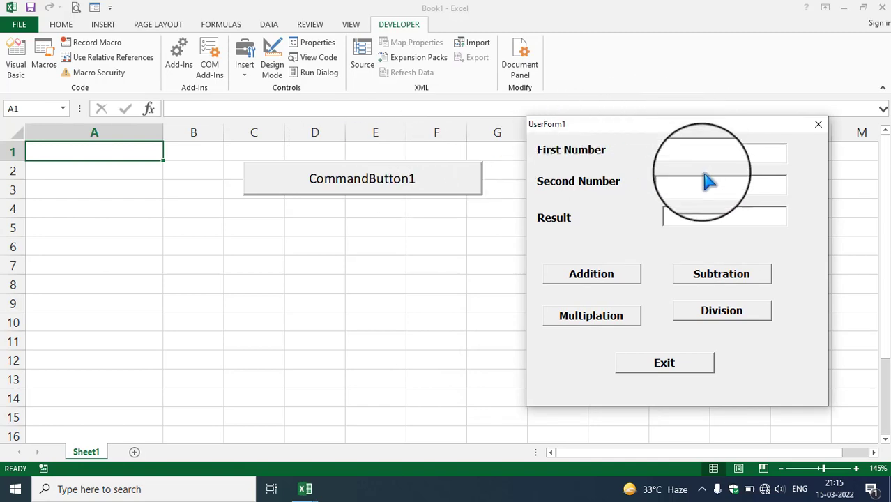
click(680, 369)
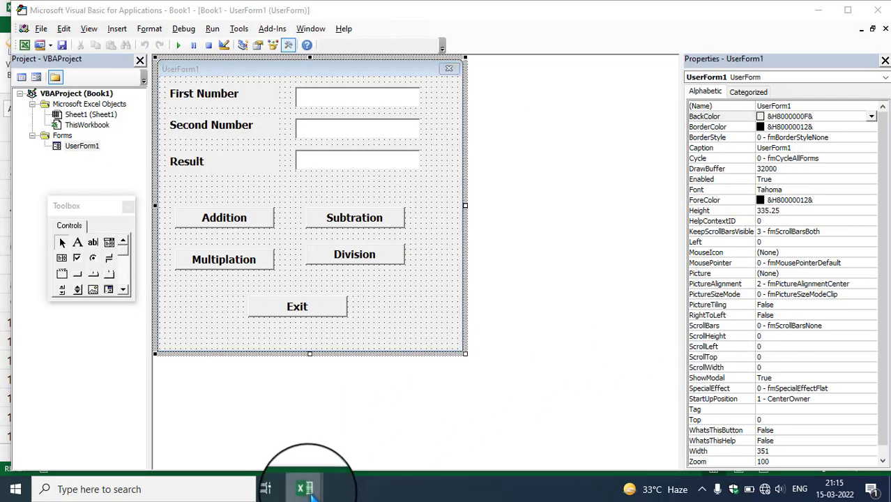
mouse_move(310, 492)
click(282, 392)
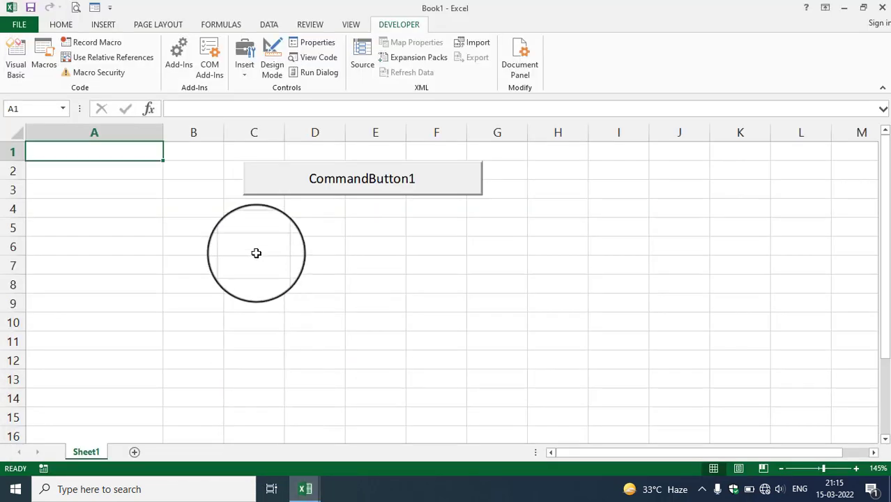
click(354, 193)
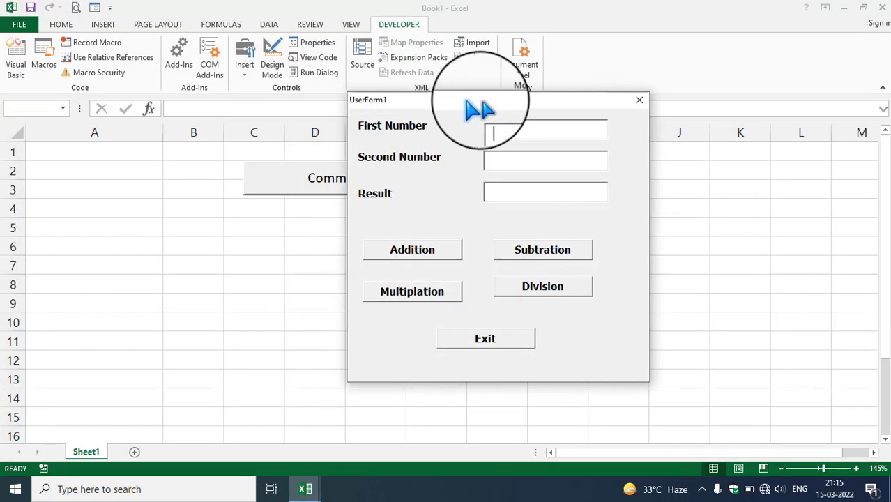
drag(465, 102, 647, 126)
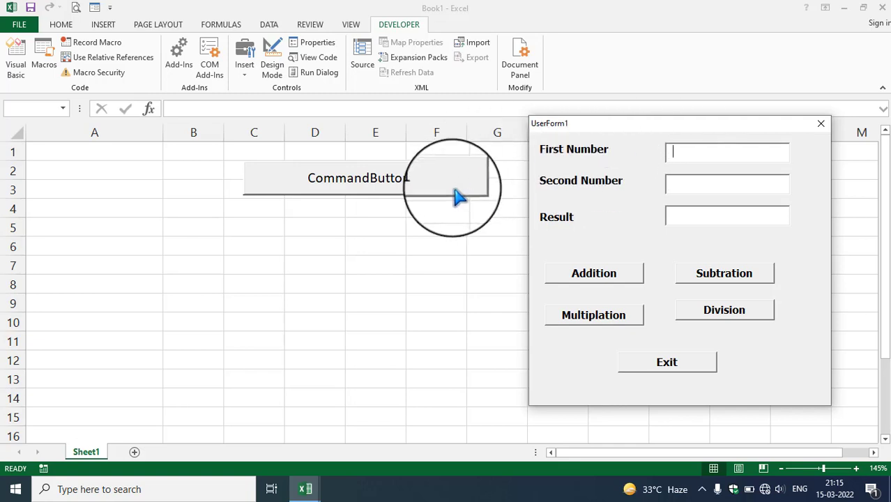
click(667, 362)
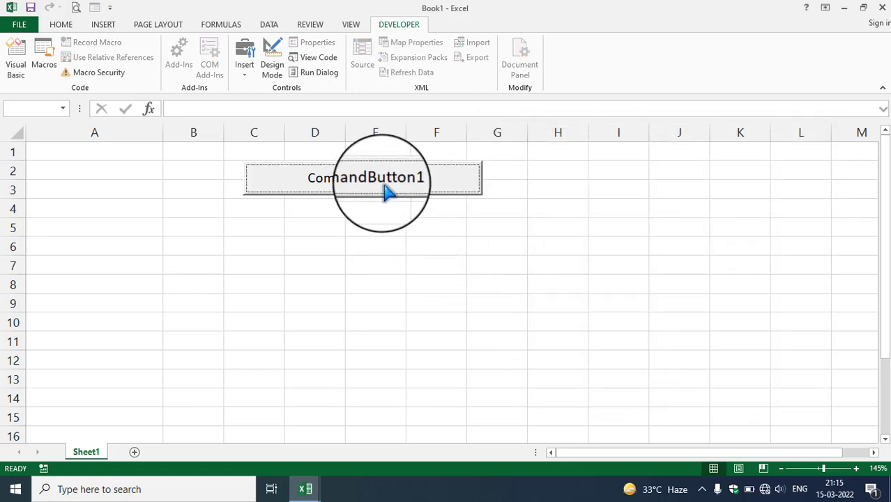
Turn on Design Mode, view the sheet button's UserForm1.Show code, and return to Excel.
click(272, 64)
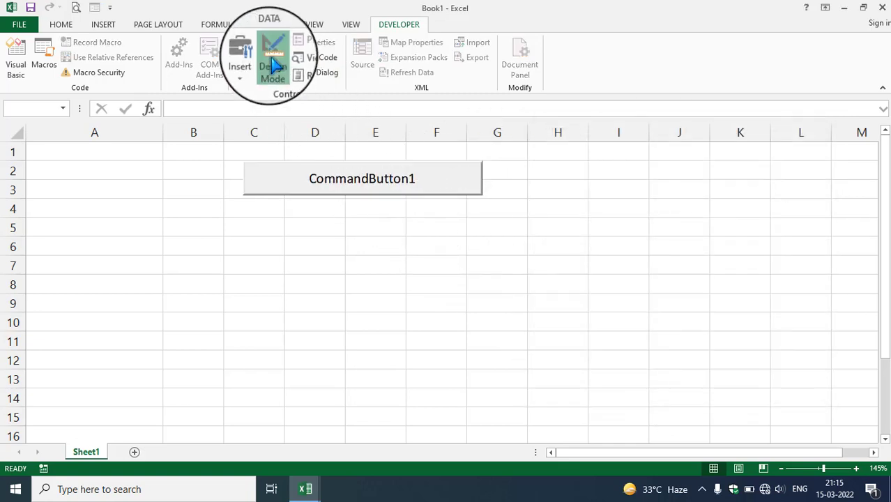
double_click(399, 186)
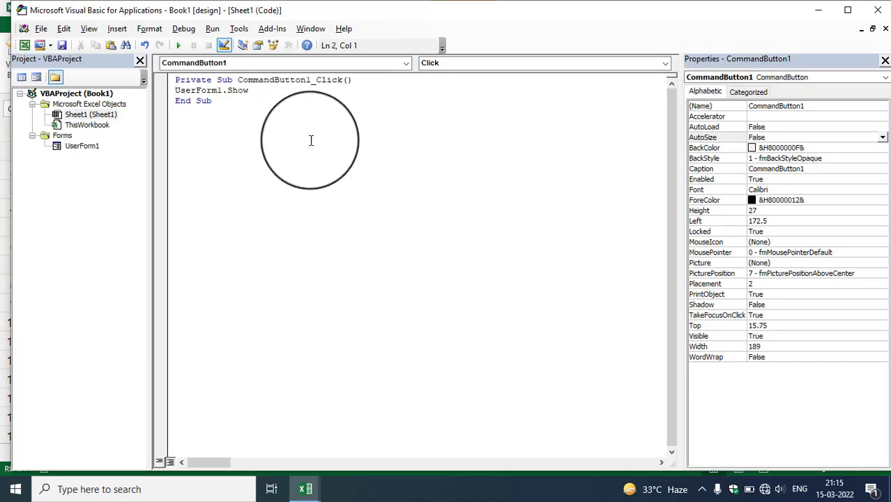
double_click(81, 146)
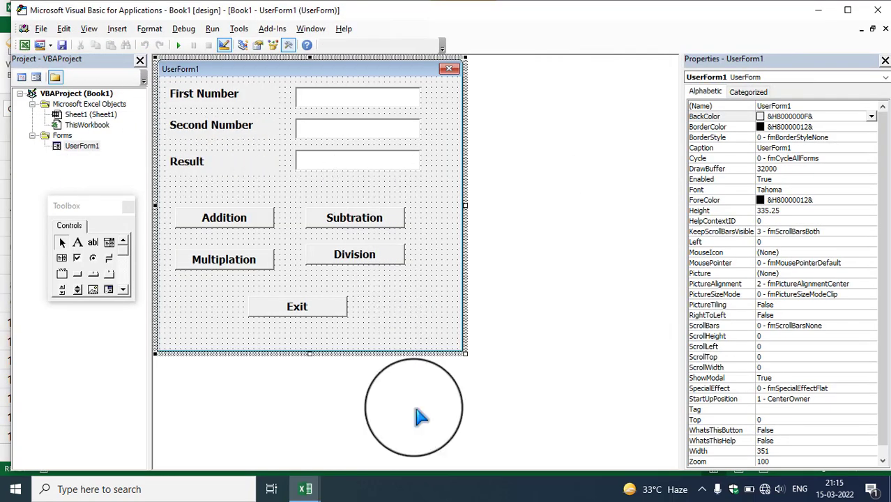
mouse_move(304, 488)
click(244, 432)
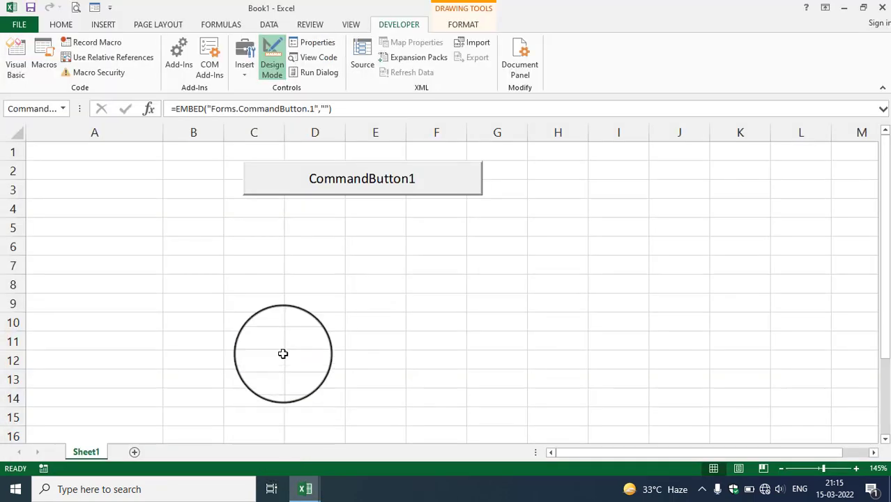
Leave Design Mode and test 30 and 25: Division 1.2, Multiplication 750, Addition 55, then exit.
click(273, 77)
click(377, 187)
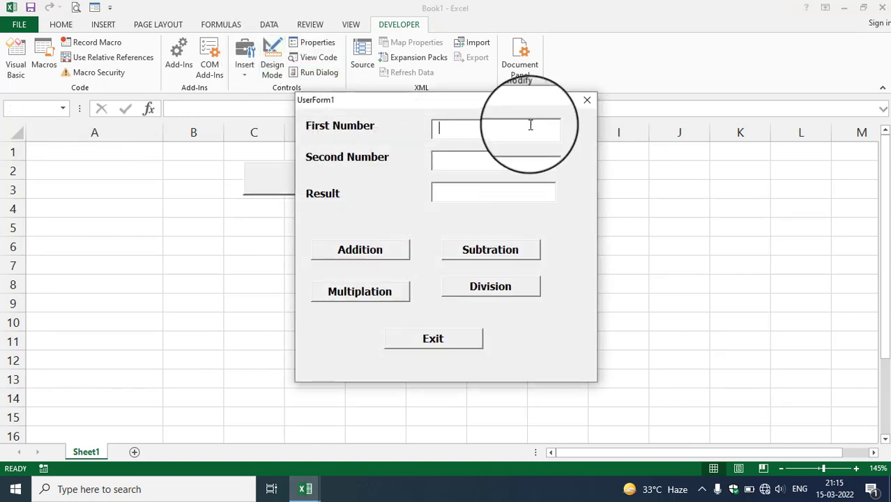
drag(481, 100, 727, 98)
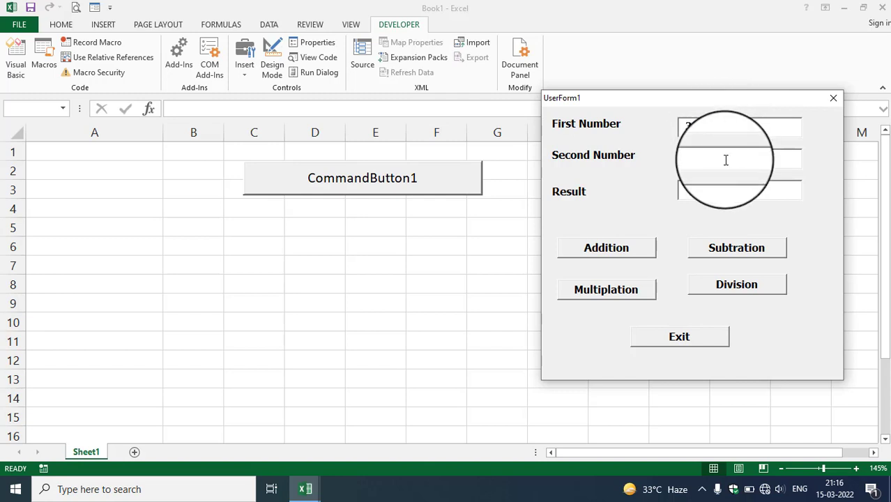
text(25)
click(729, 286)
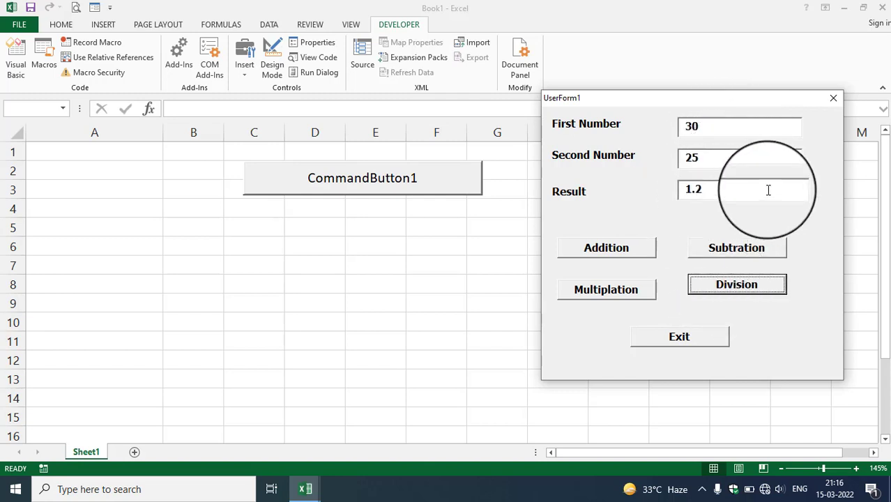
click(611, 292)
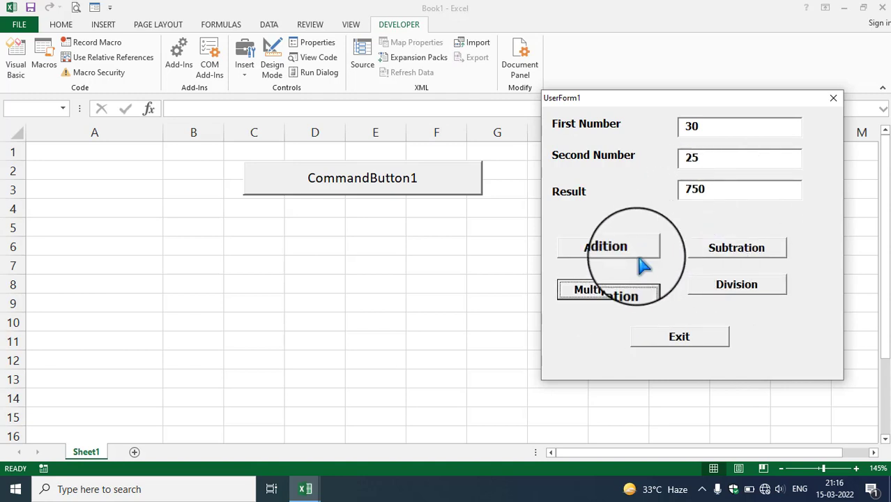
click(741, 250)
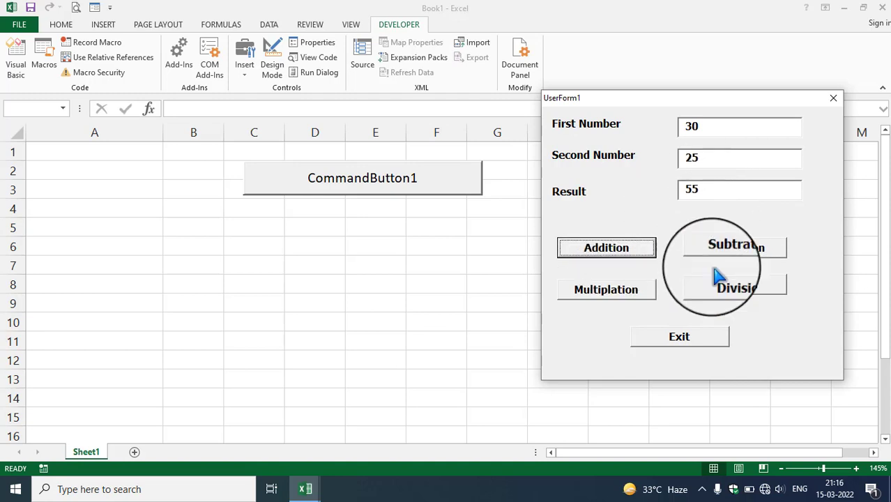
click(690, 346)
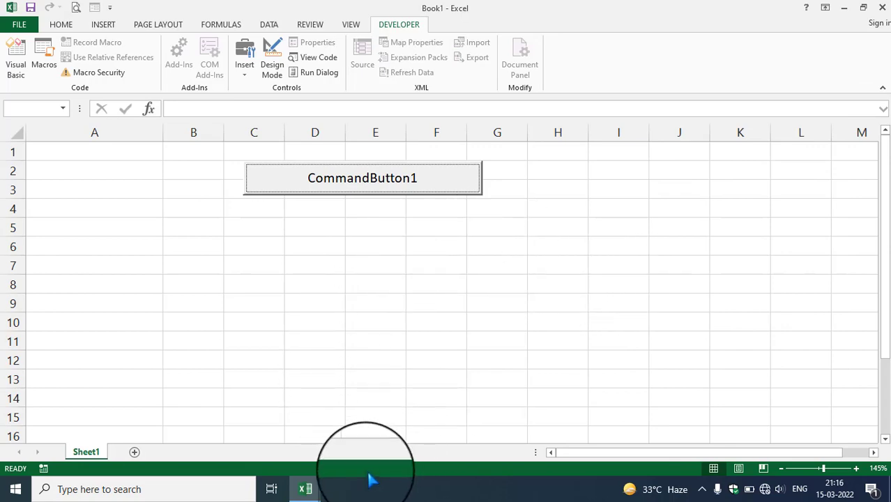
Switch to the VBA editor and back, then reopen the calculator from the sheet button and move it right.
click(305, 489)
click(412, 437)
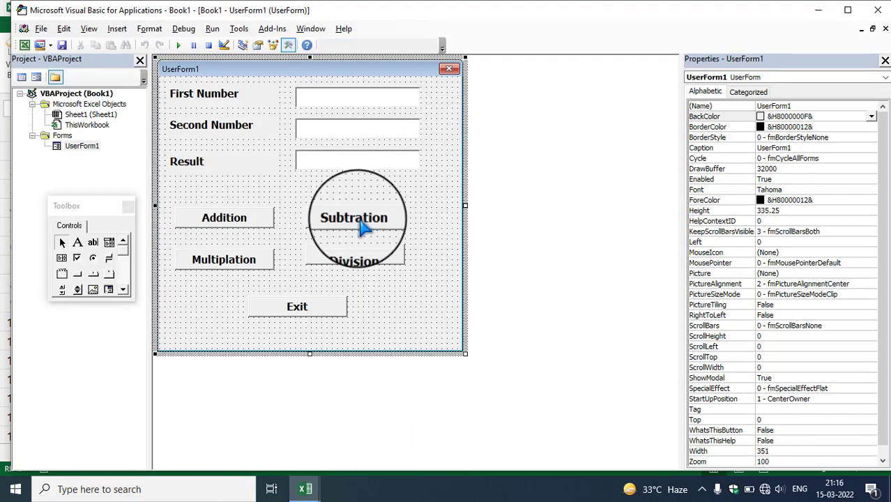
click(301, 487)
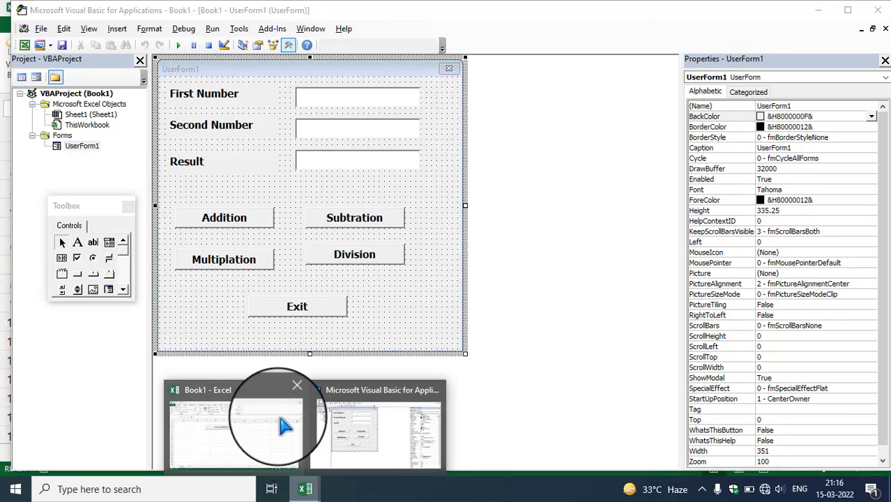
click(282, 425)
click(376, 196)
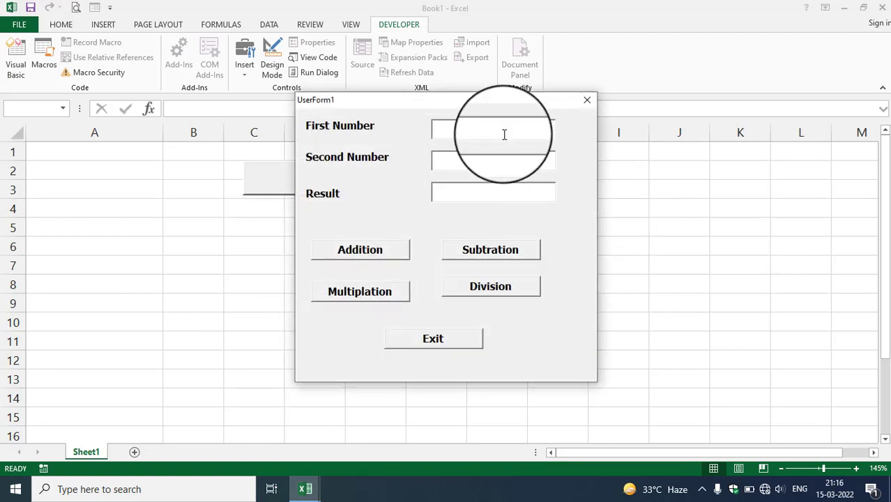
mouse_move(487, 105)
mouse_down()
mouse_move(749, 120)
mouse_move(742, 87)
mouse_up()
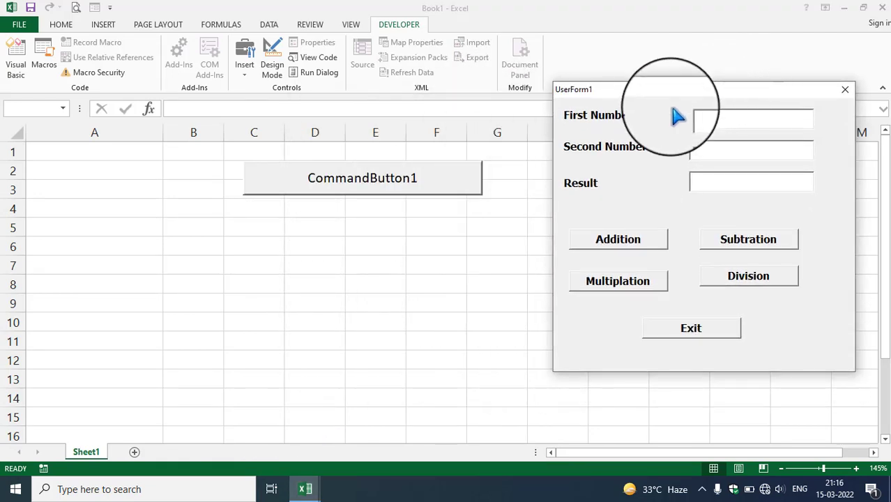